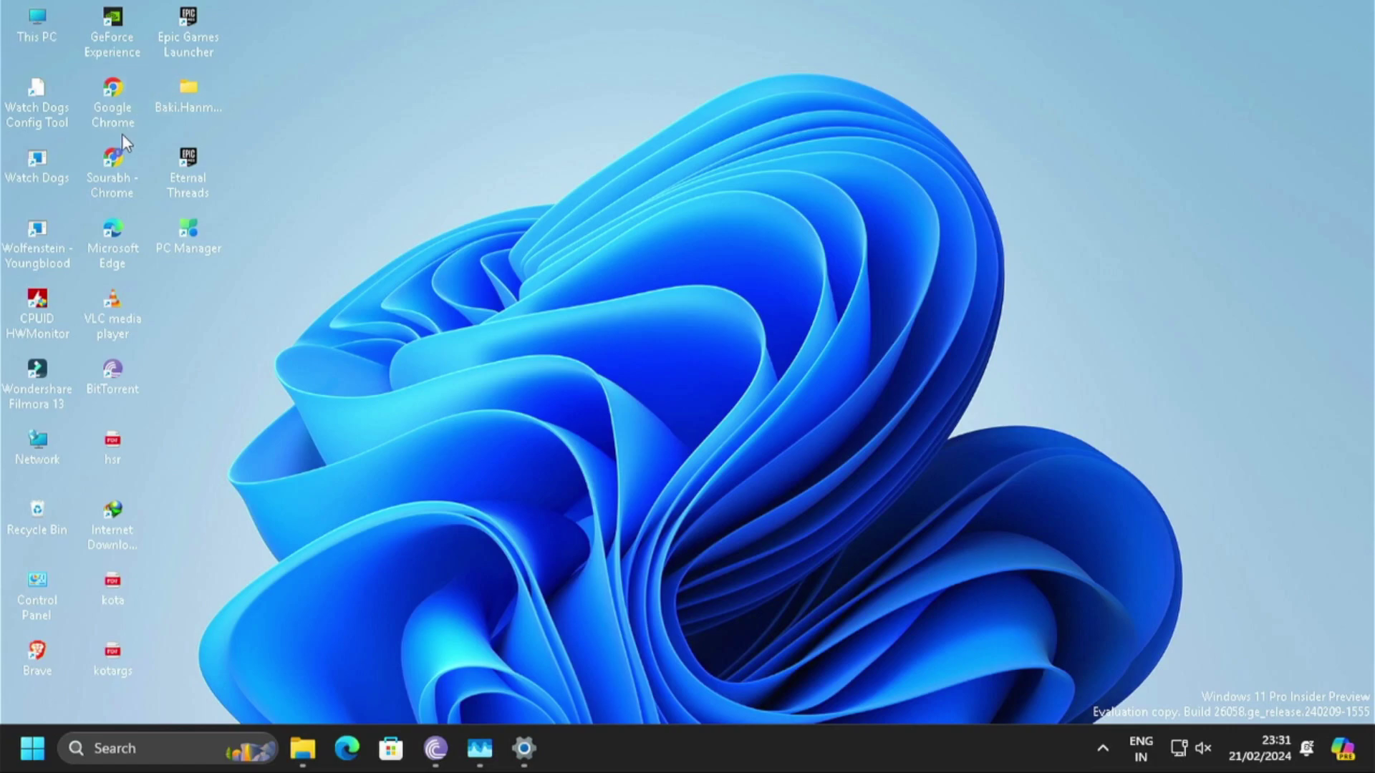
Step: Open Chrome with the personal profile shortcut and search Google for "mi 11x"
left_click(116, 111)
left_click(116, 112)
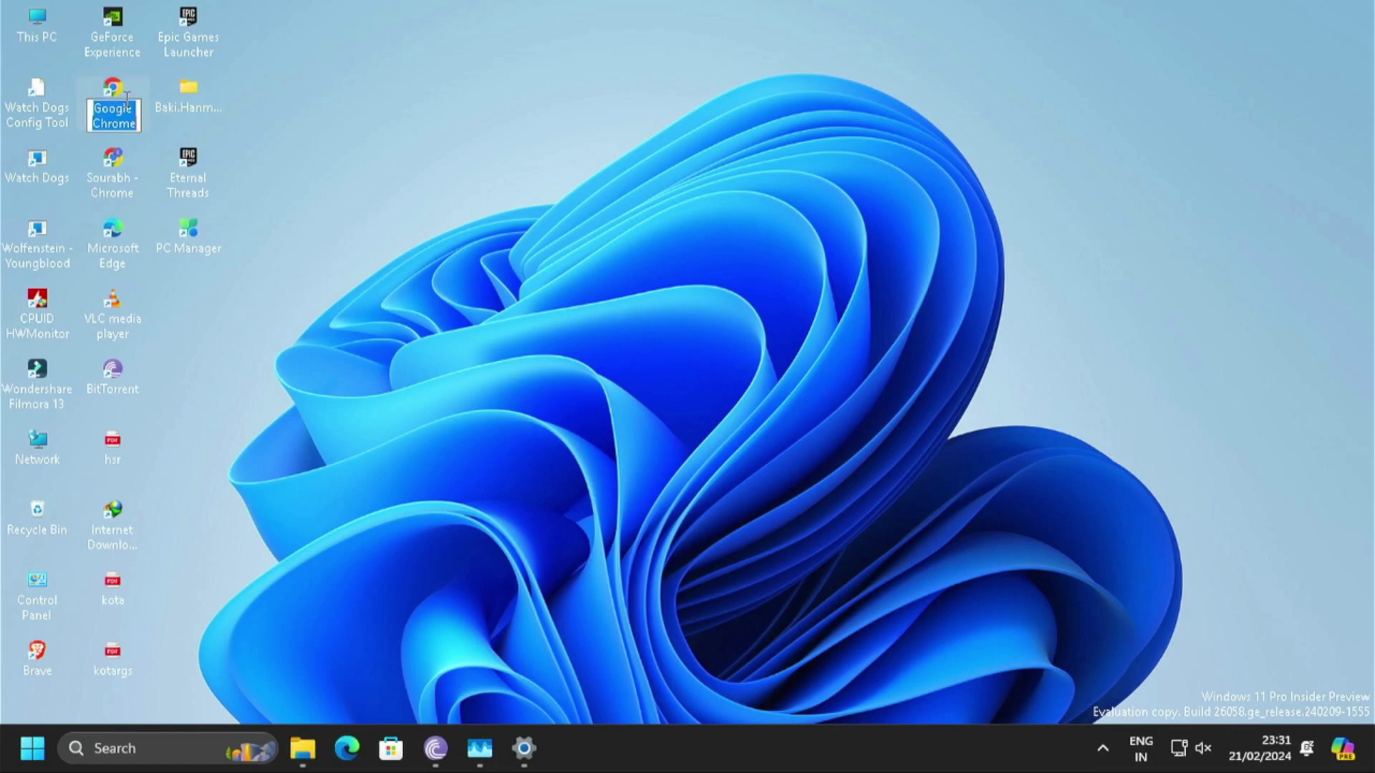
double_click(111, 167)
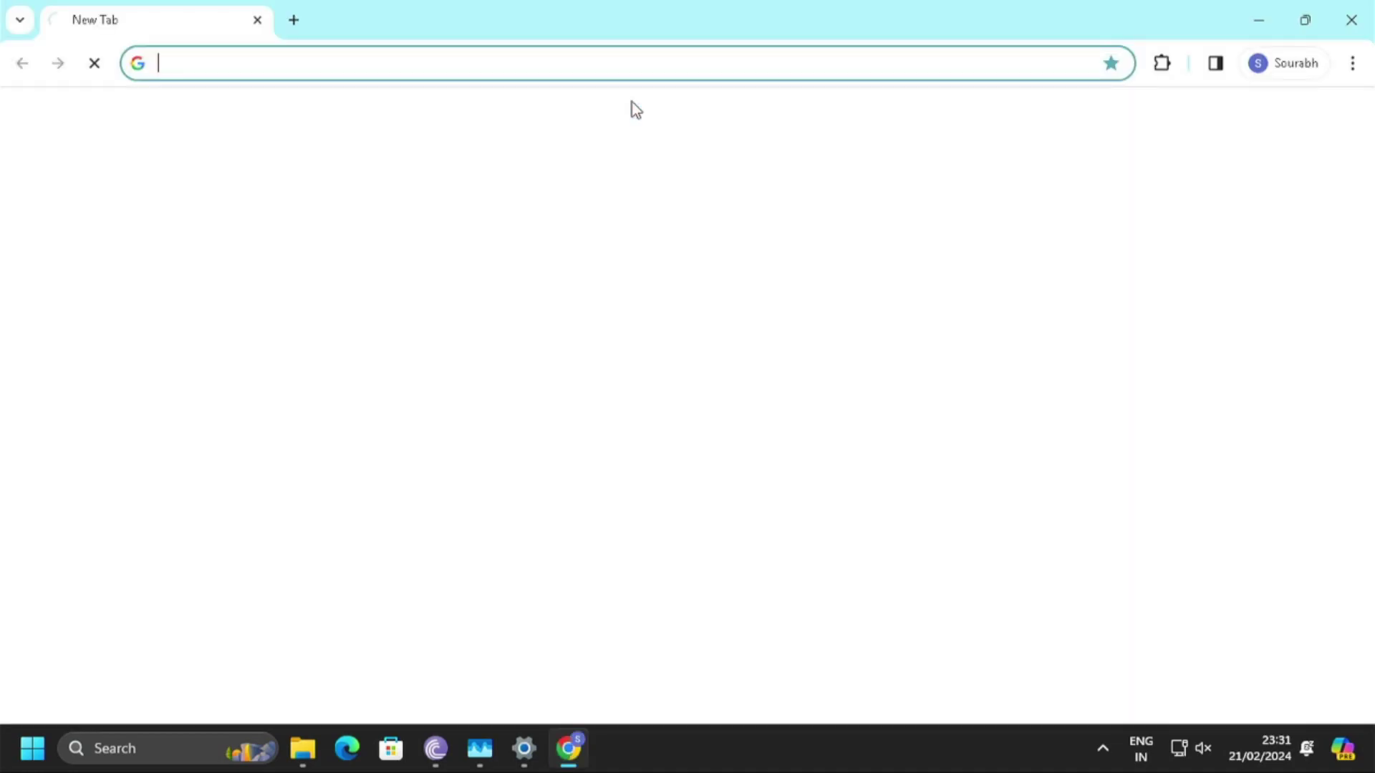
left_click(596, 76)
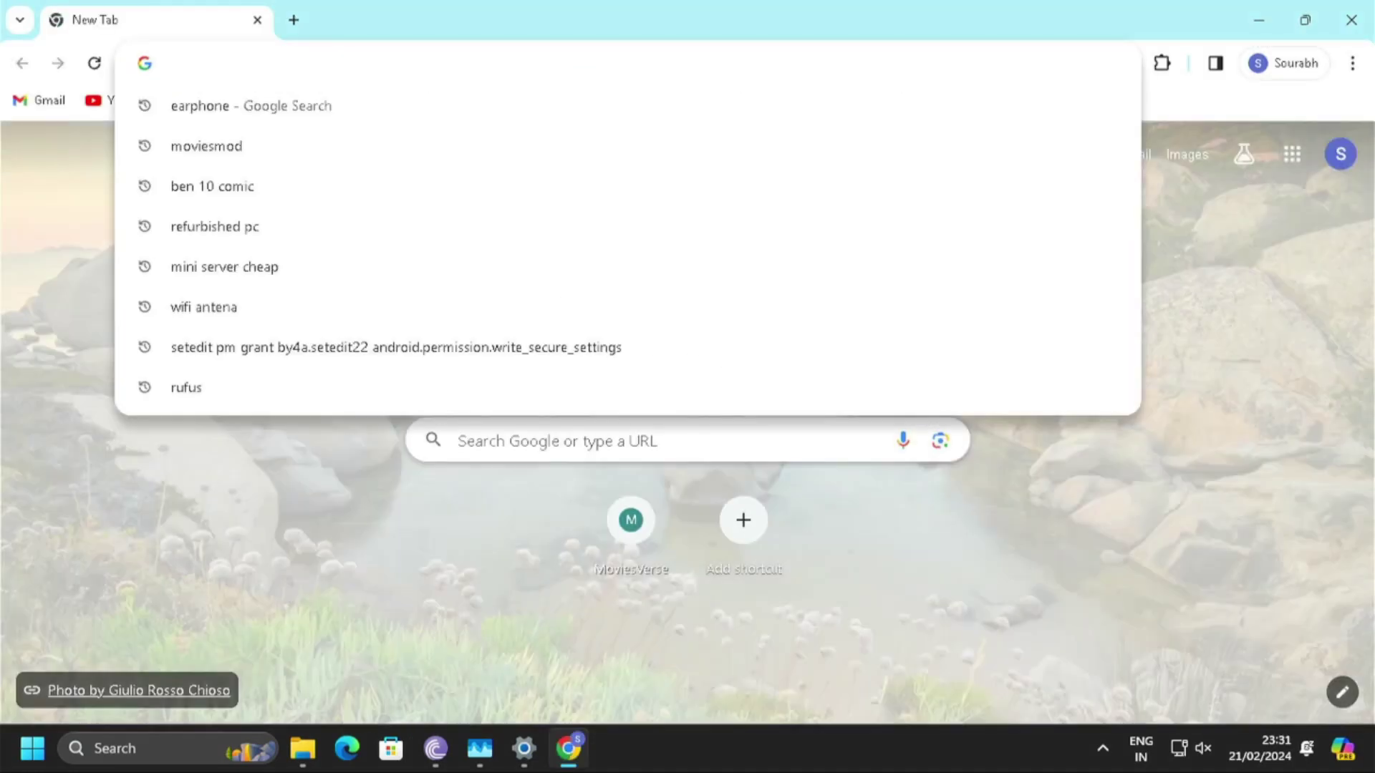
type("mi 11x")
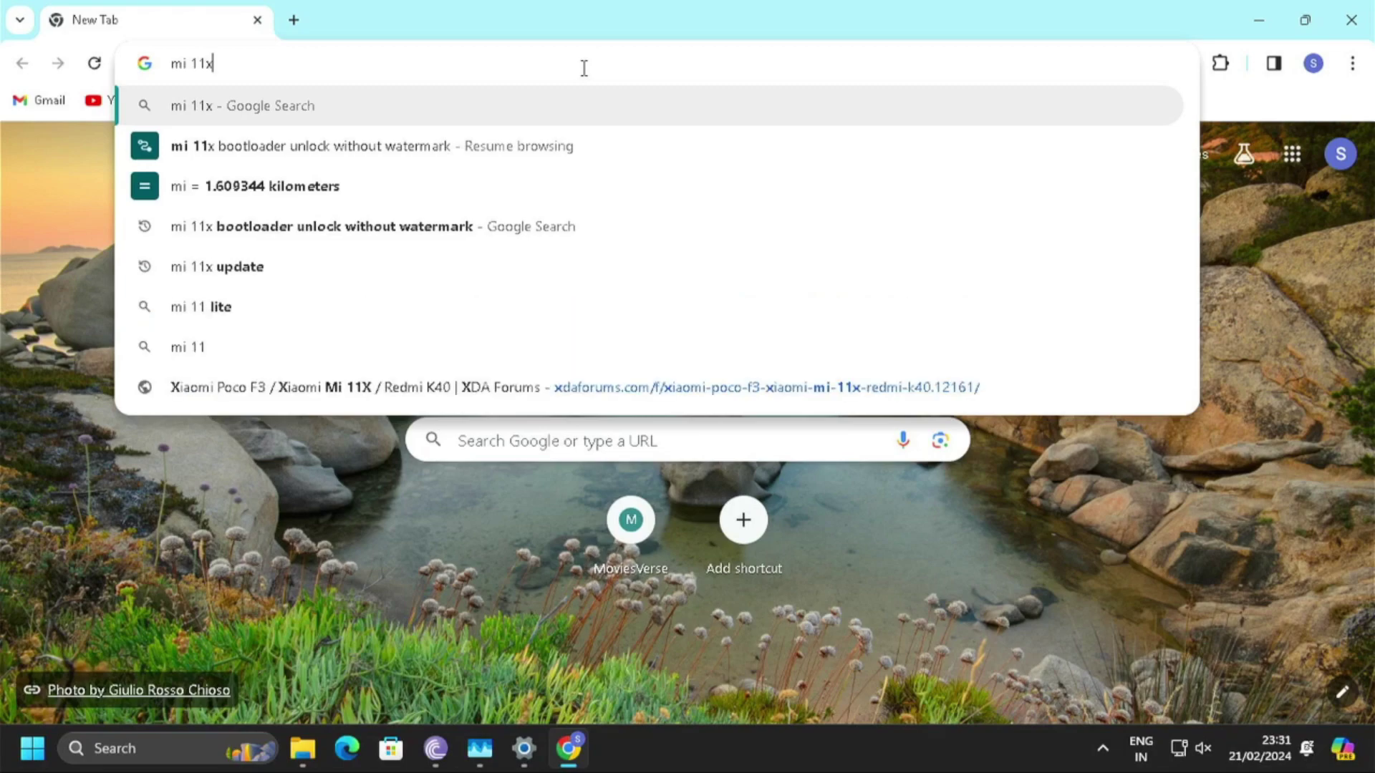
key("Return")
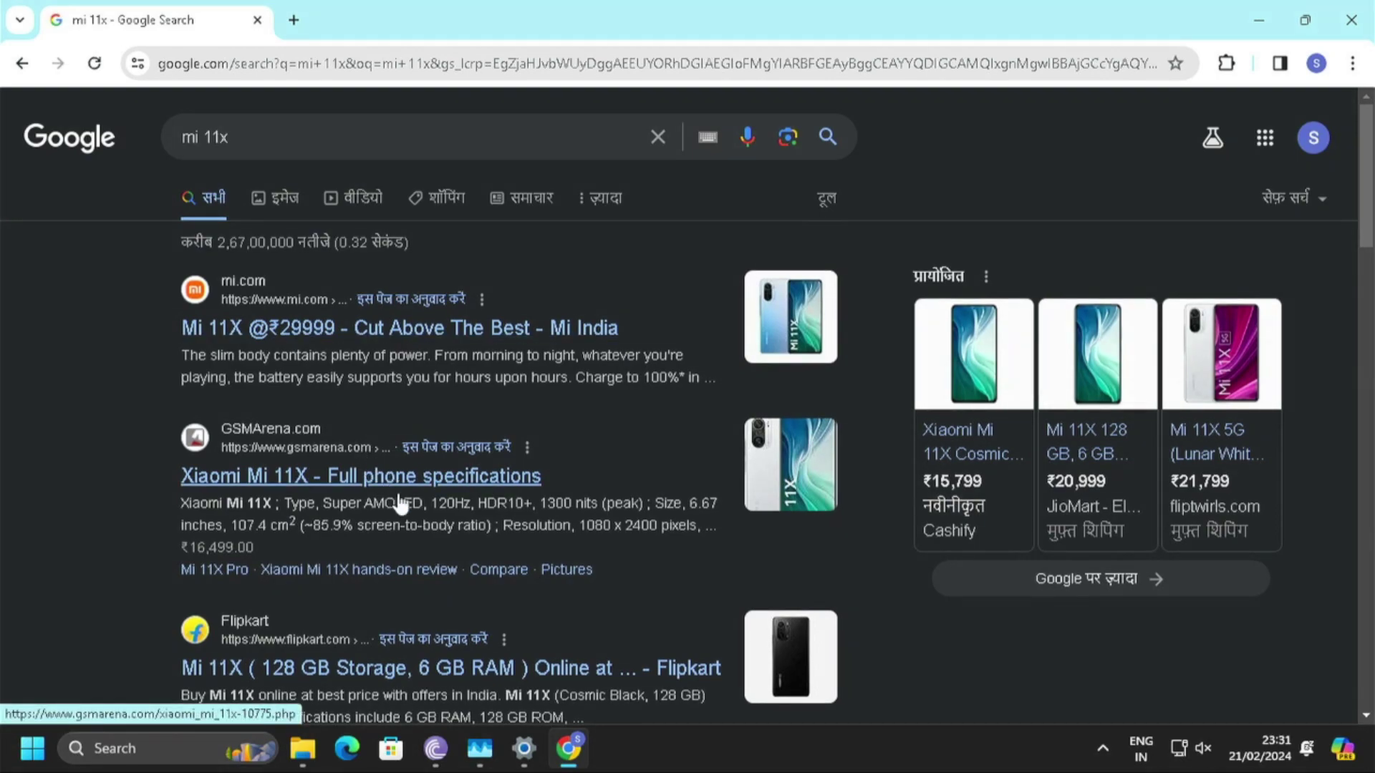
Step: Open the Flipkart listing for the Mi 11X, examine its highlights and product photos, and close the browser
left_click(416, 675)
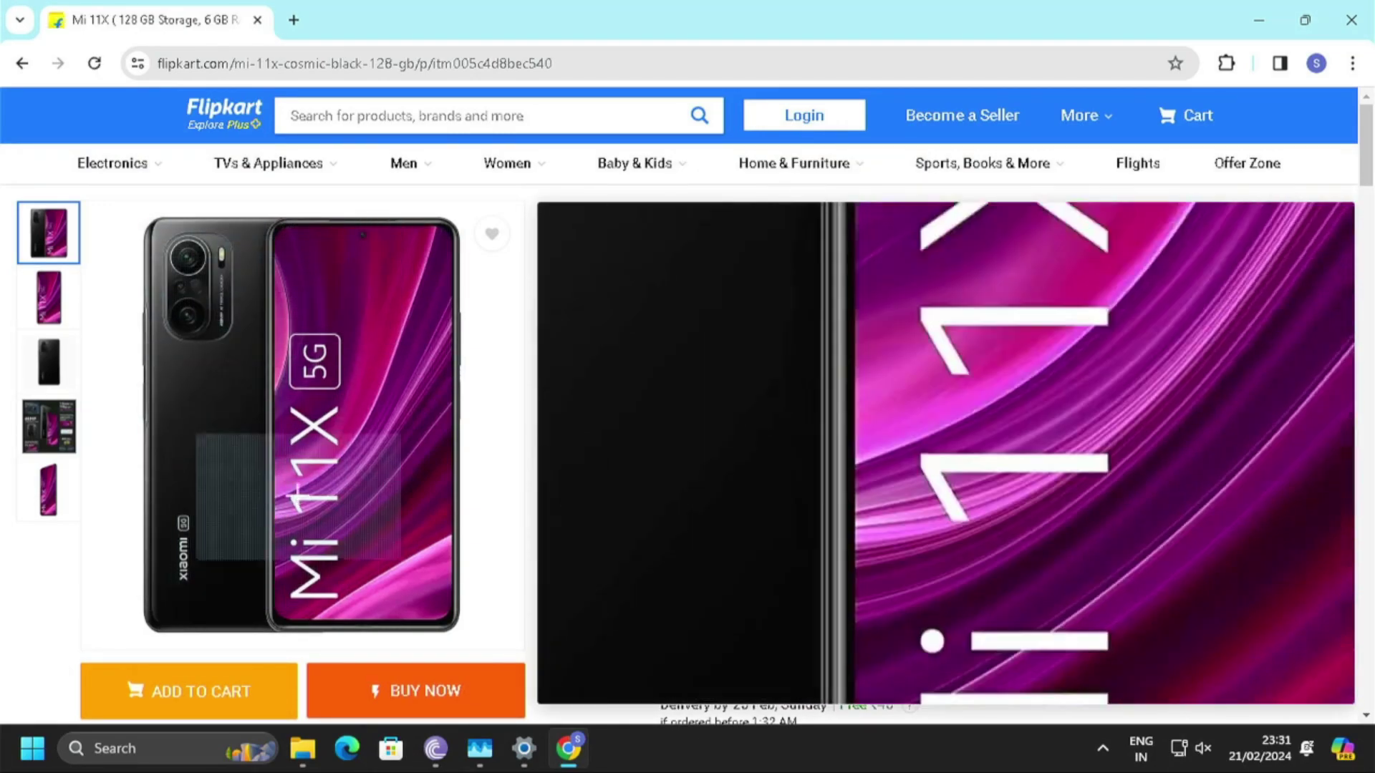
scroll(856, 270, "down", 8)
scroll(909, 437, "up", 1)
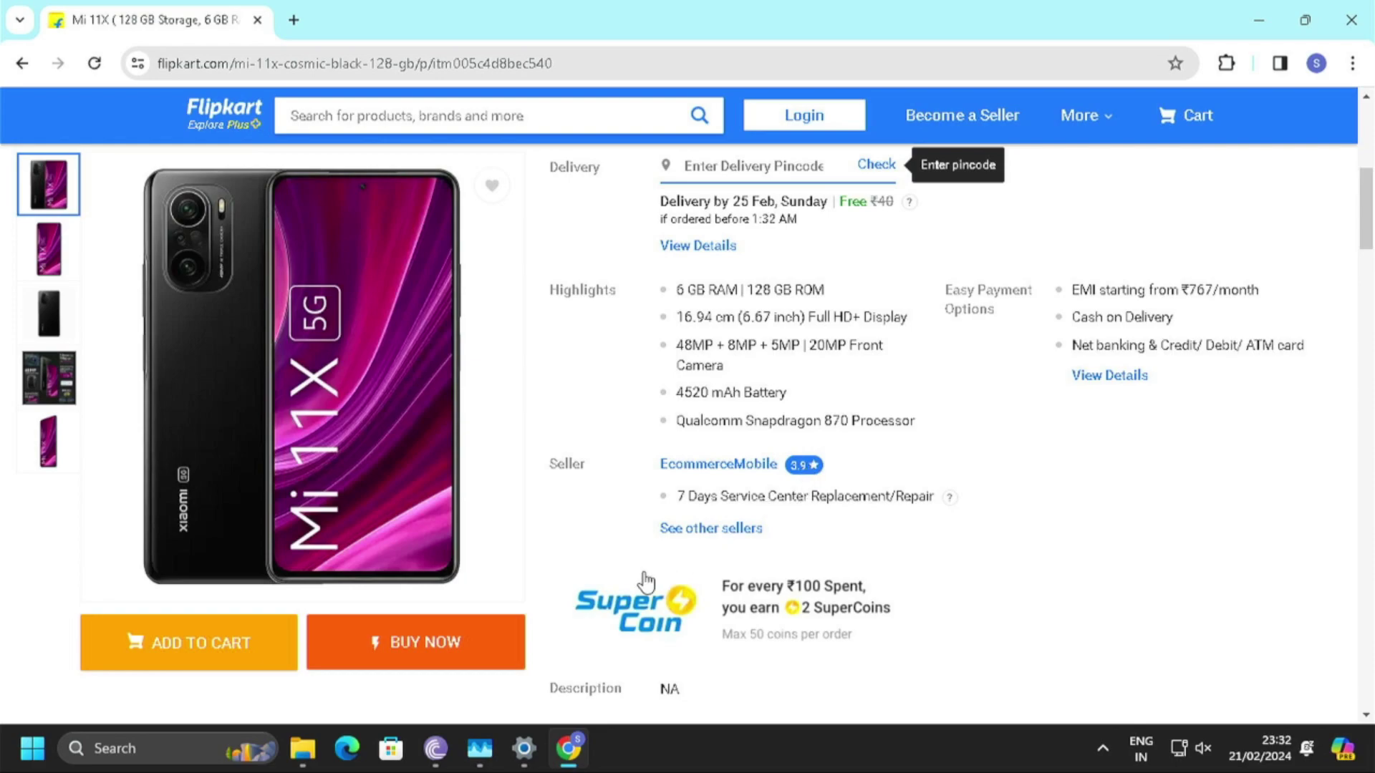
mouse_move(527, 747)
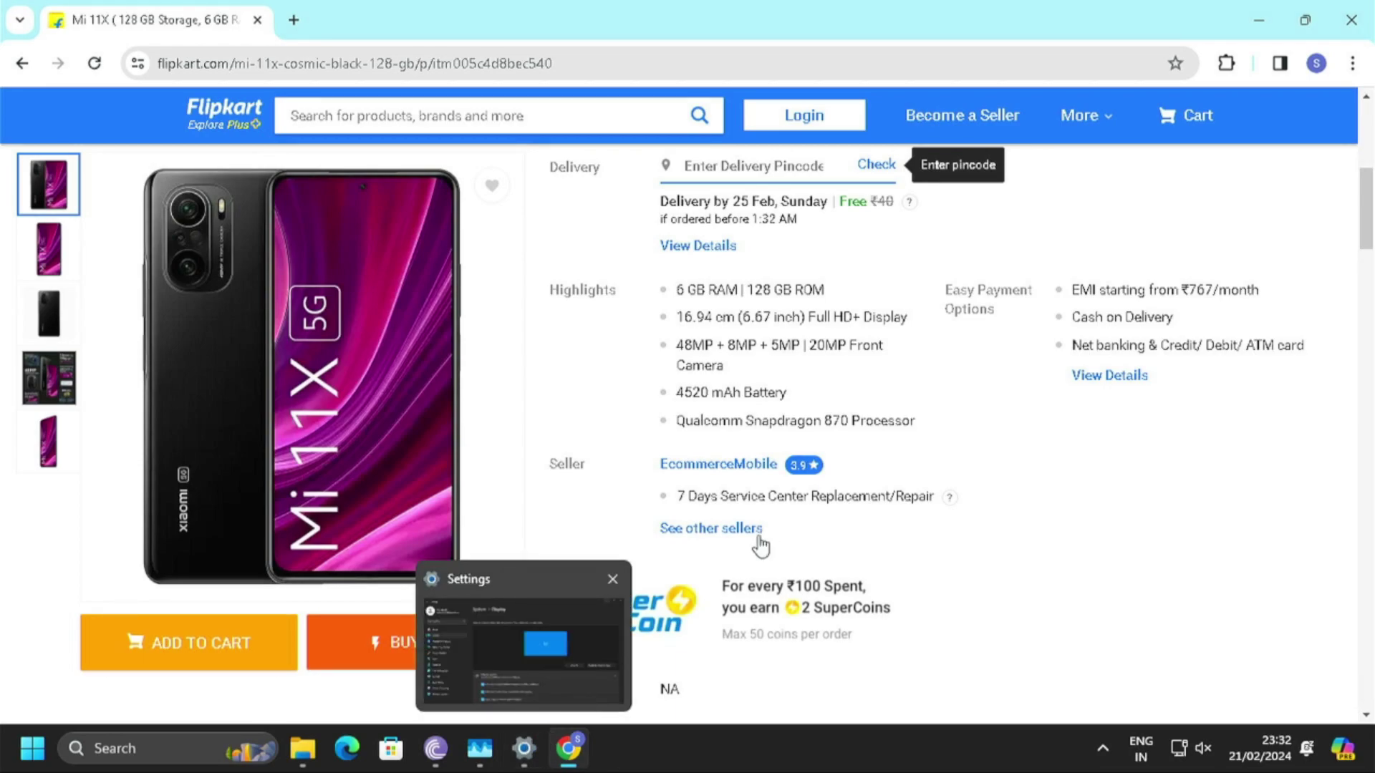
mouse_move(249, 391)
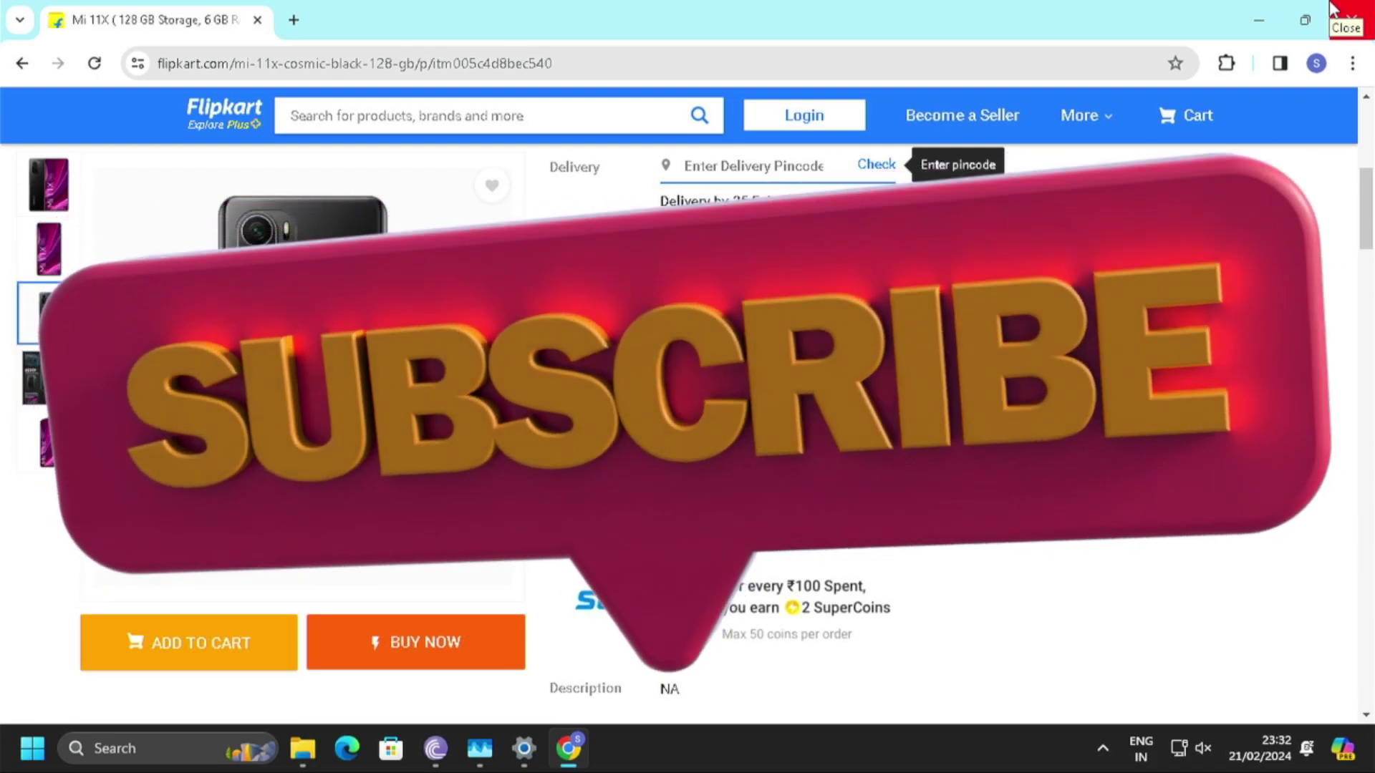
left_click(1332, 5)
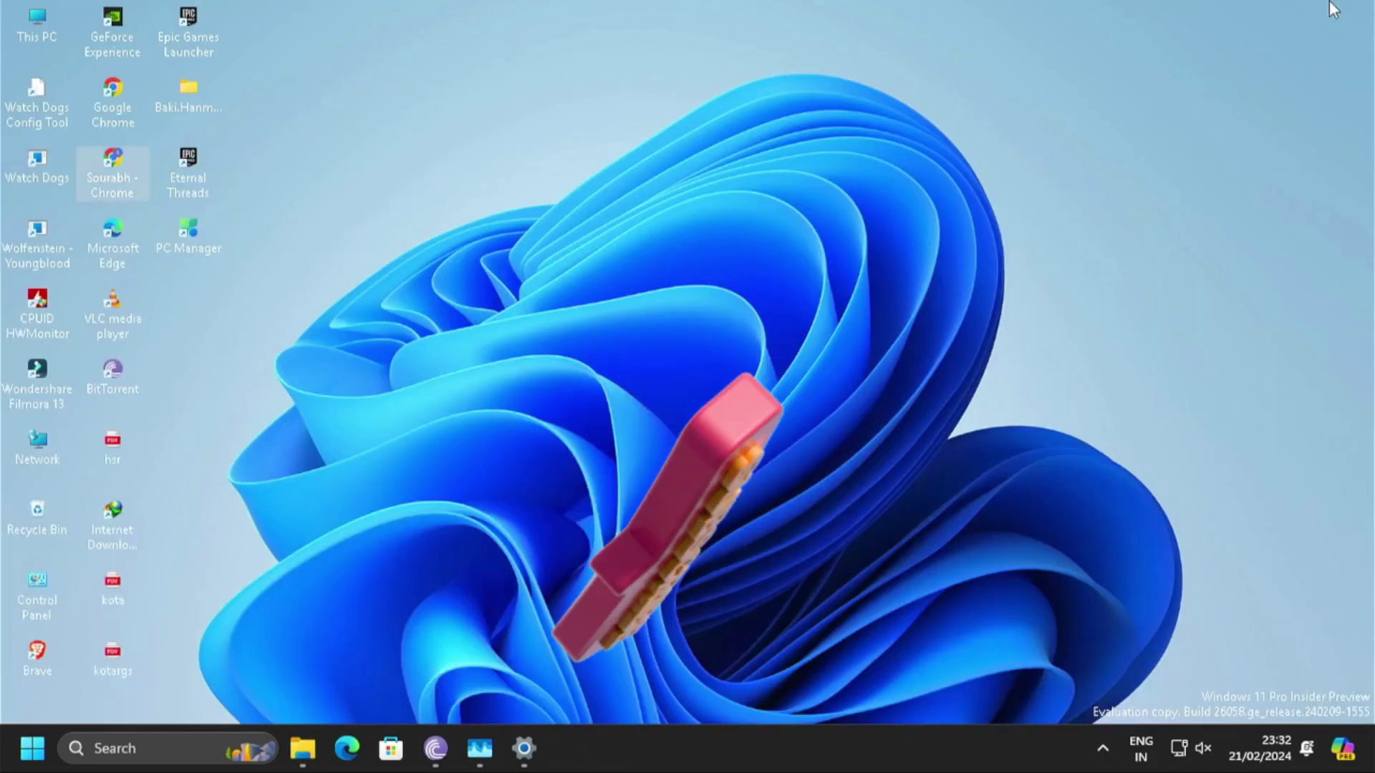
Step: Open Copilot and ask it "debloate kya hai"
left_click(1344, 746)
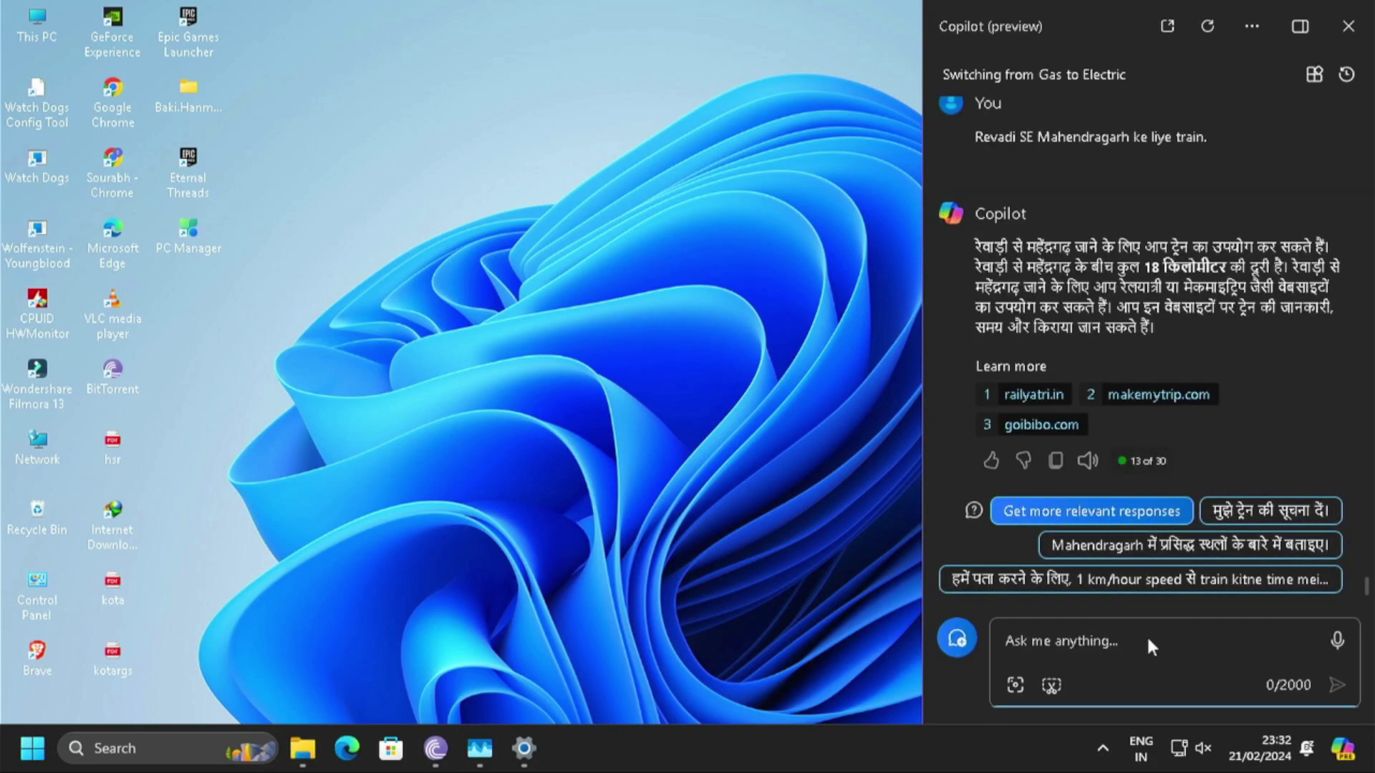
type("debloate")
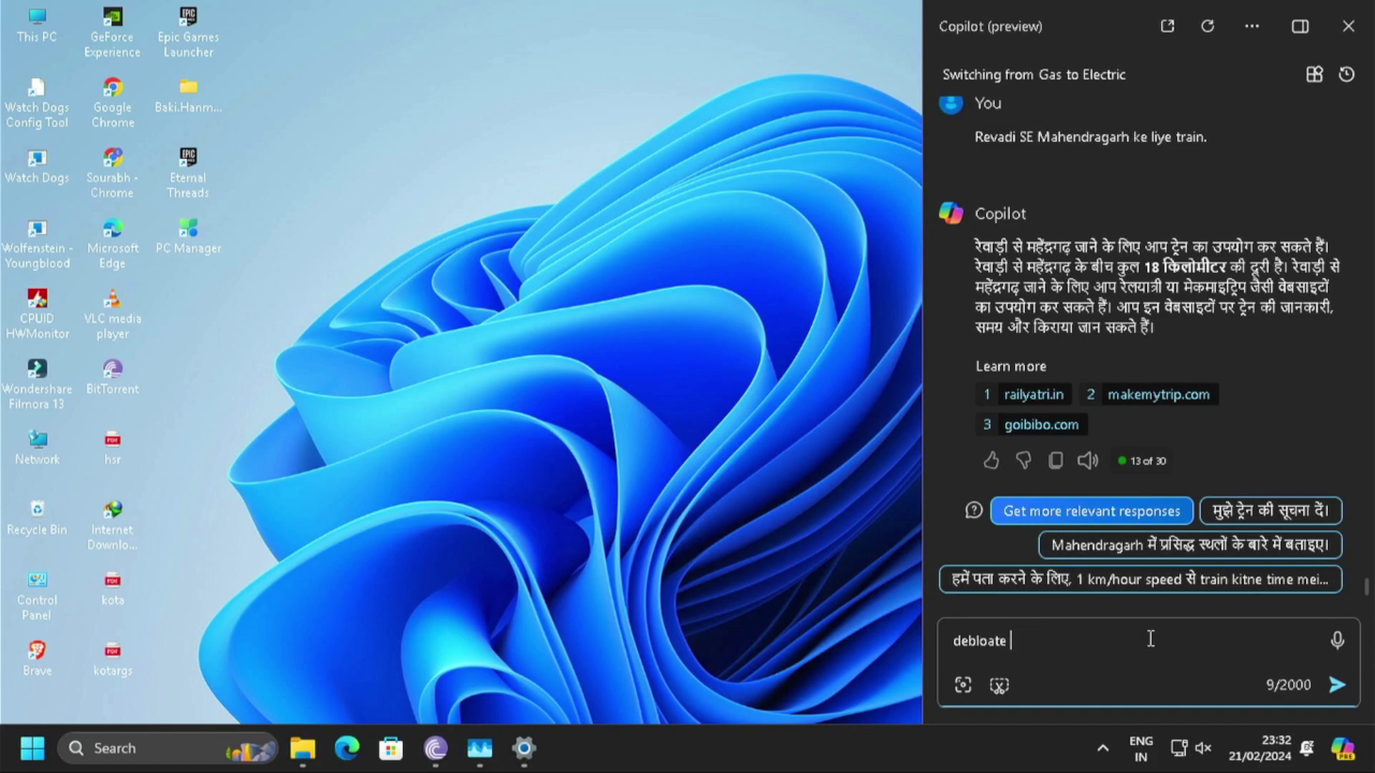
type(" kya ahi")
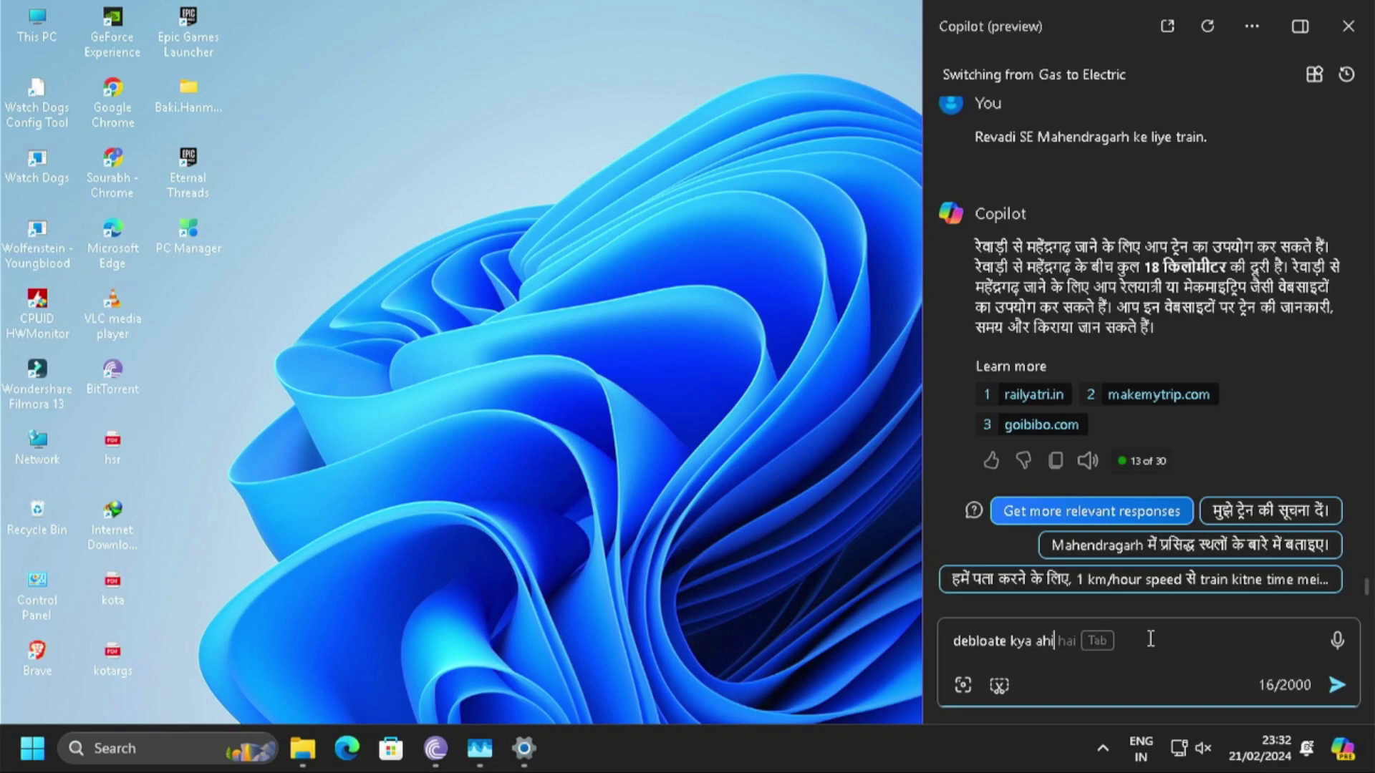
key("Tab")
key("BackSpace")
key("BackSpace")
key("BackSpace")
key("BackSpace")
key("BackSpace")
key("BackSpace")
key("BackSpace")
key("BackSpace")
type("hai")
key("Return")
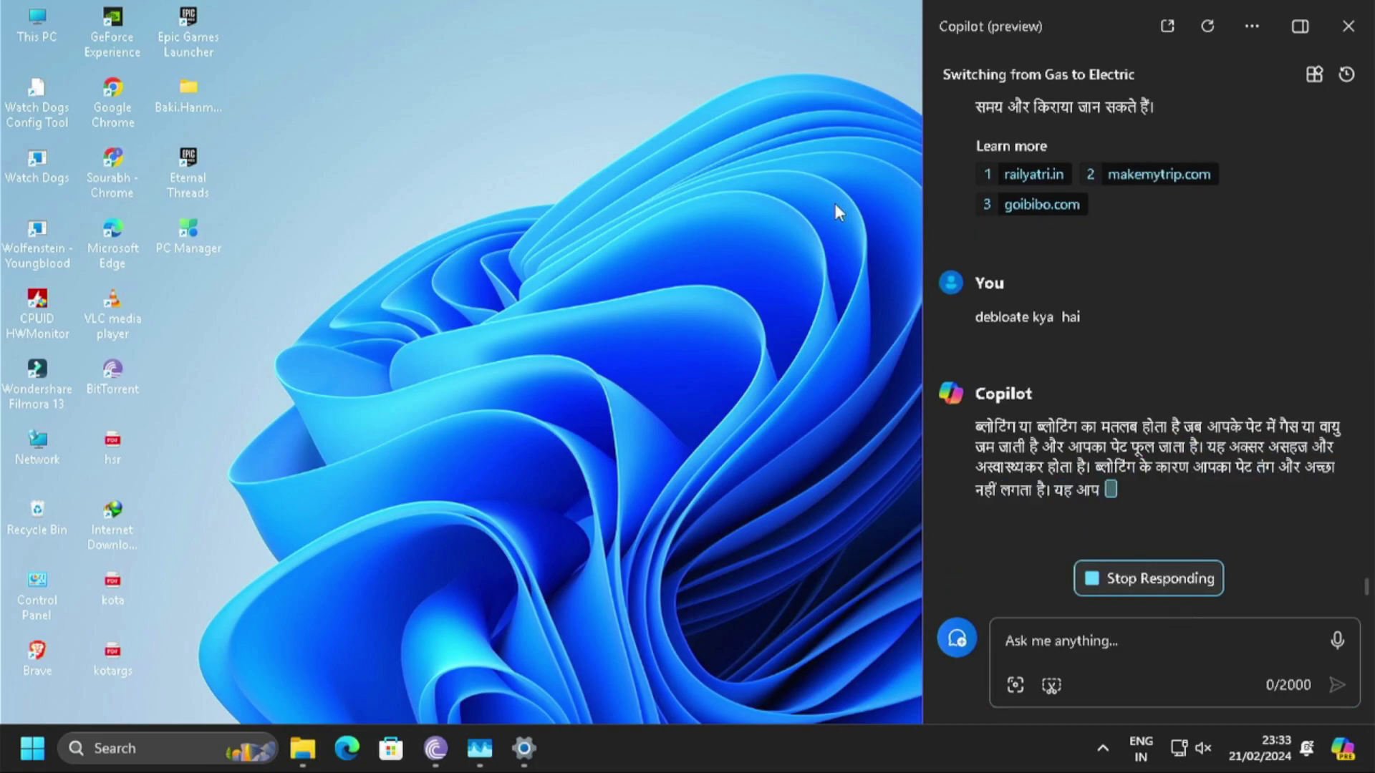
Step: Close Copilot and refresh the desktop
left_click(1335, 26)
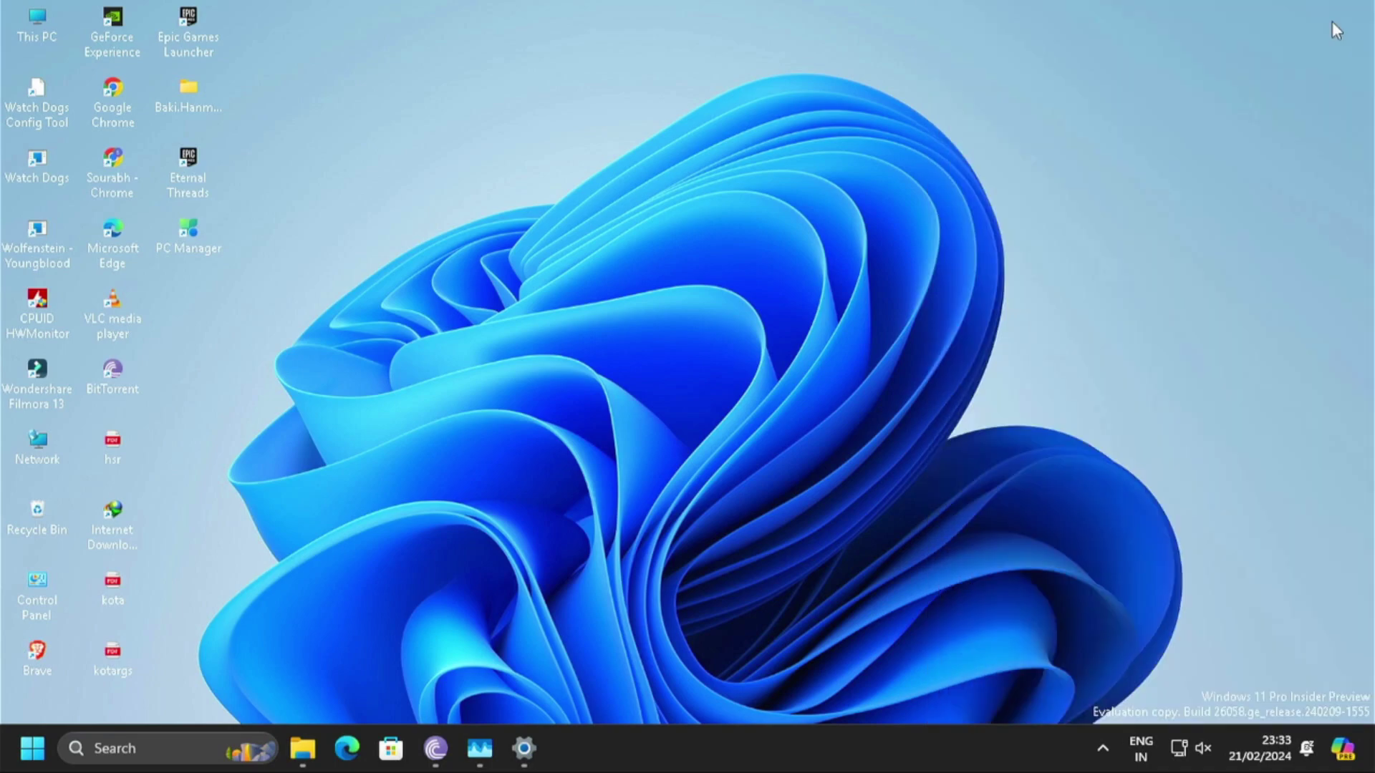
right_click(1002, 261)
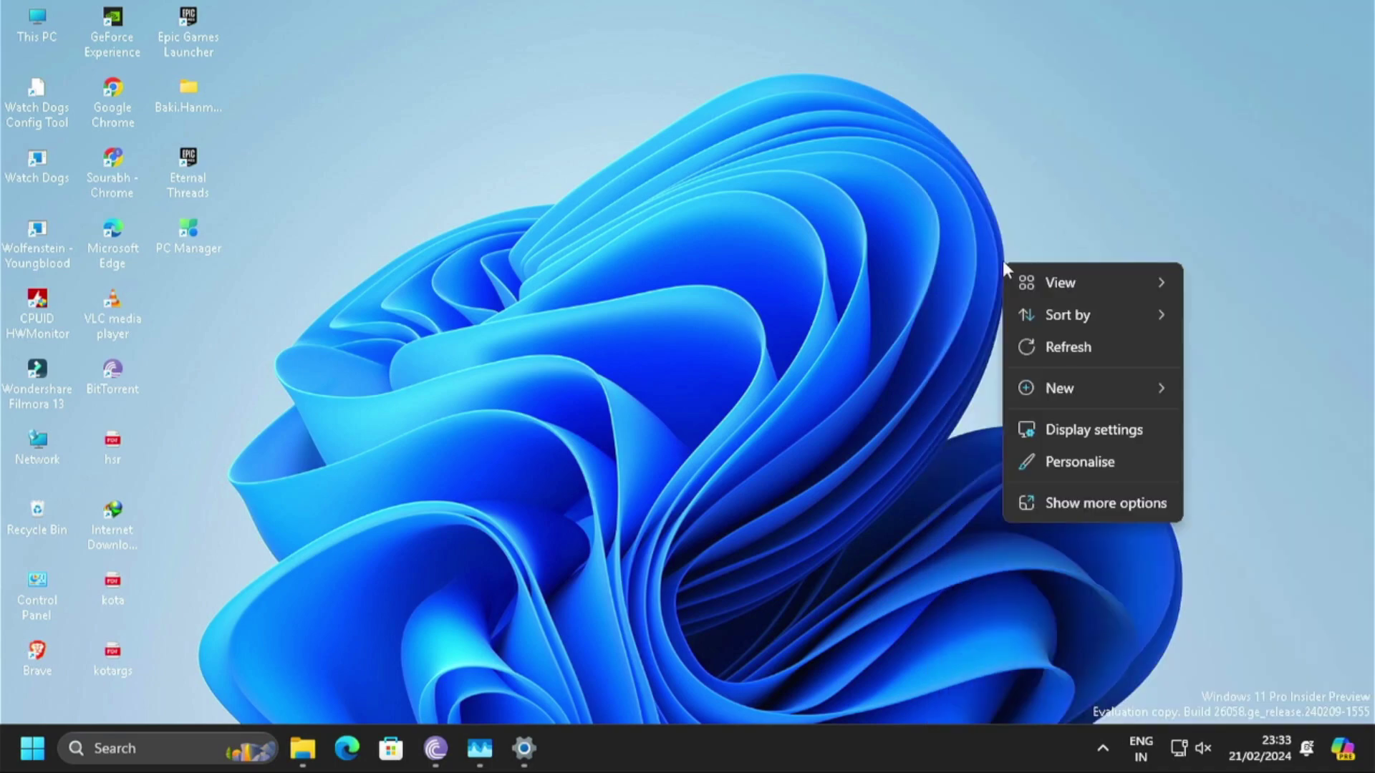
left_click(1119, 347)
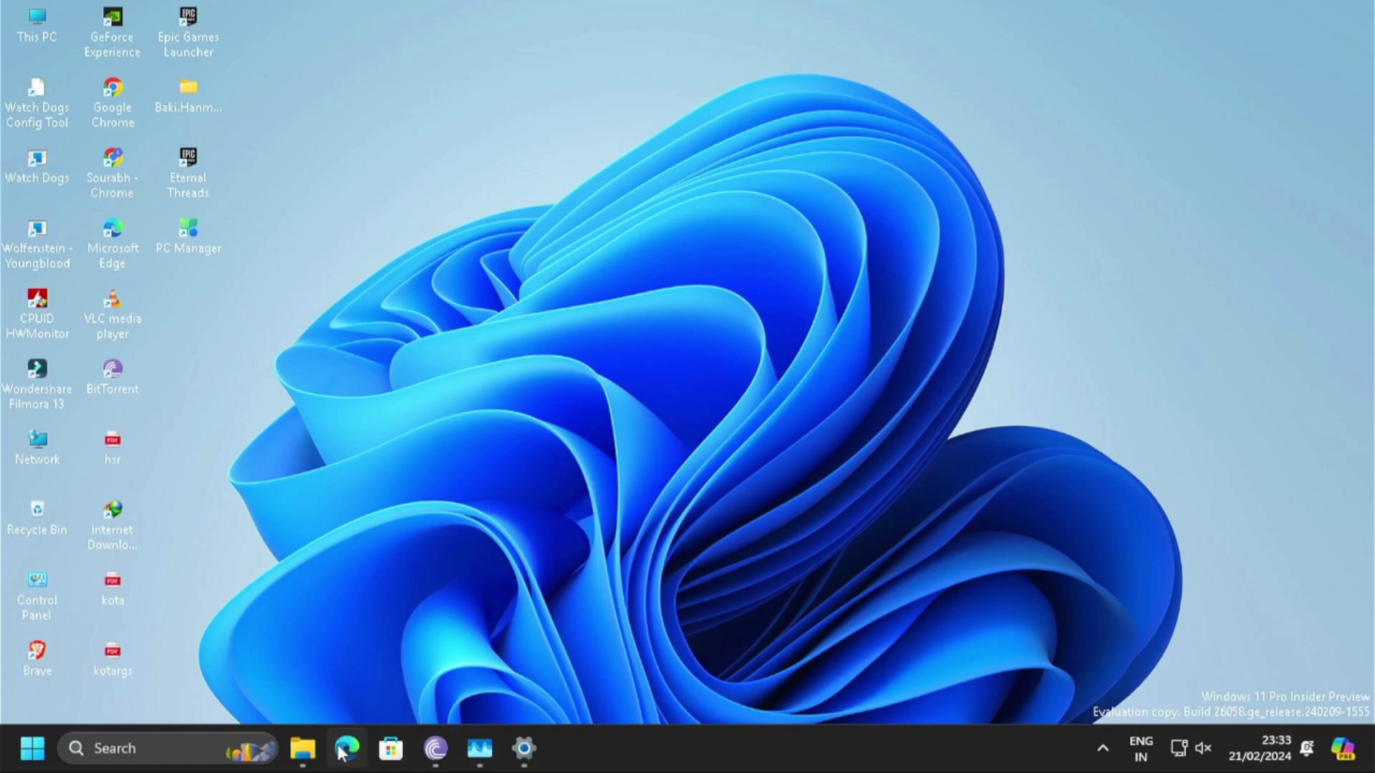
Step: Switch to File Explorer and open the Universal Adb Driver folder inside Program Files (x86)\ClockworkMod on Local Disk (C:)
left_click(303, 749)
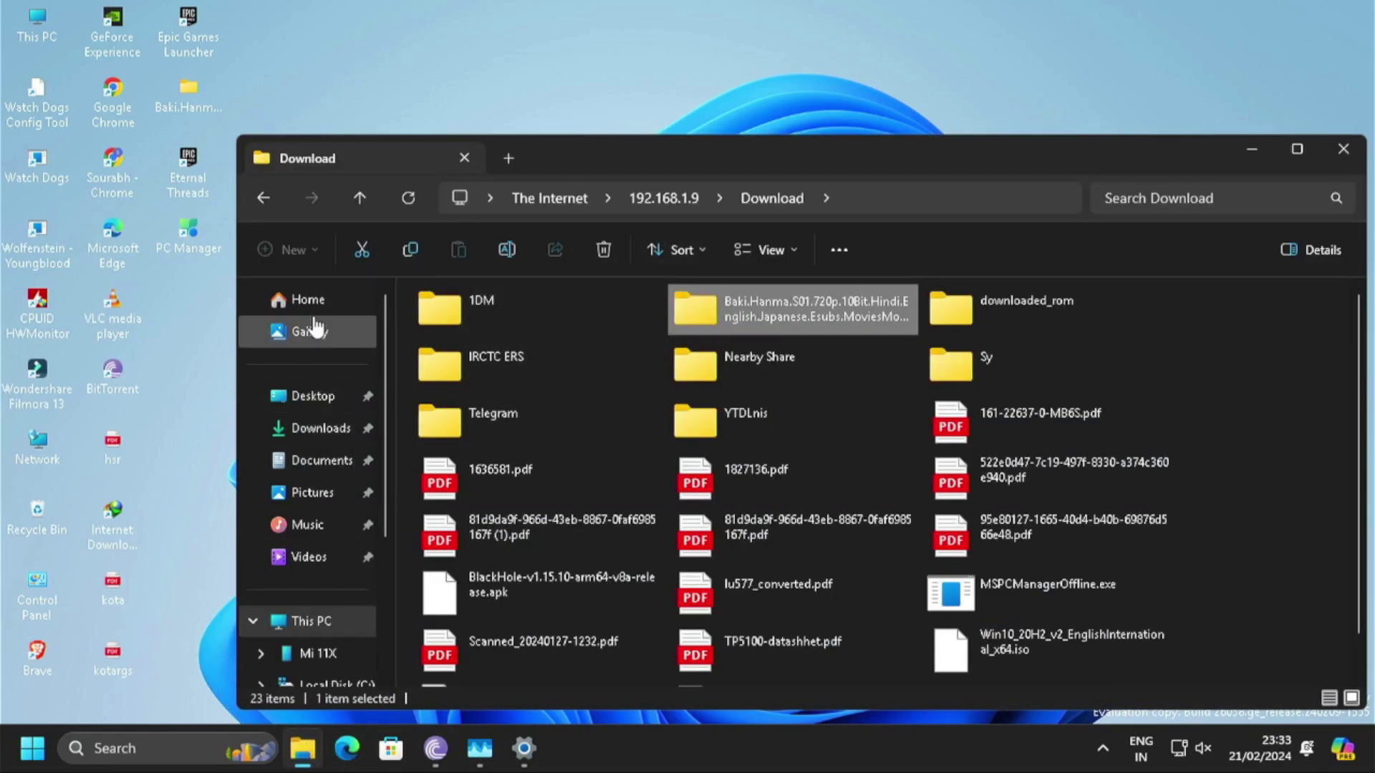
left_click(315, 612)
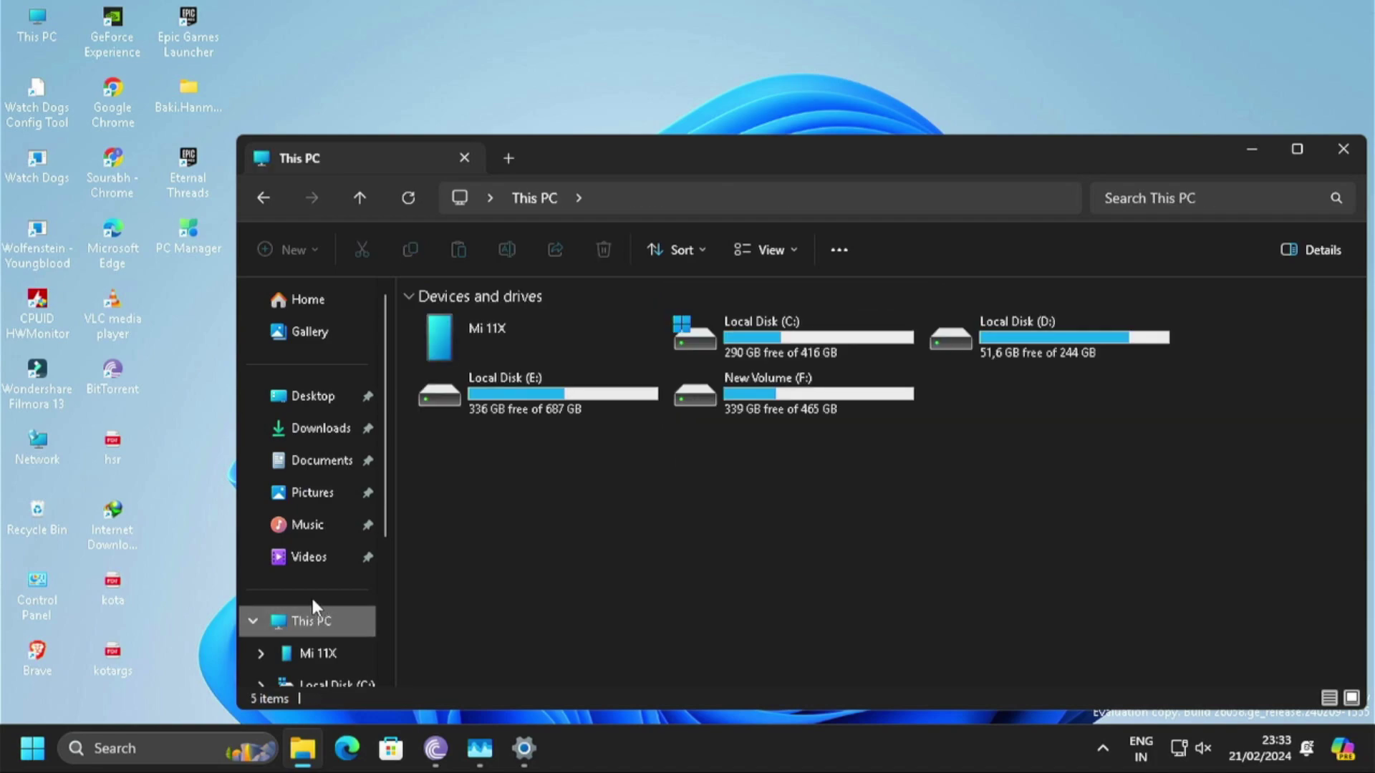
left_click(548, 323)
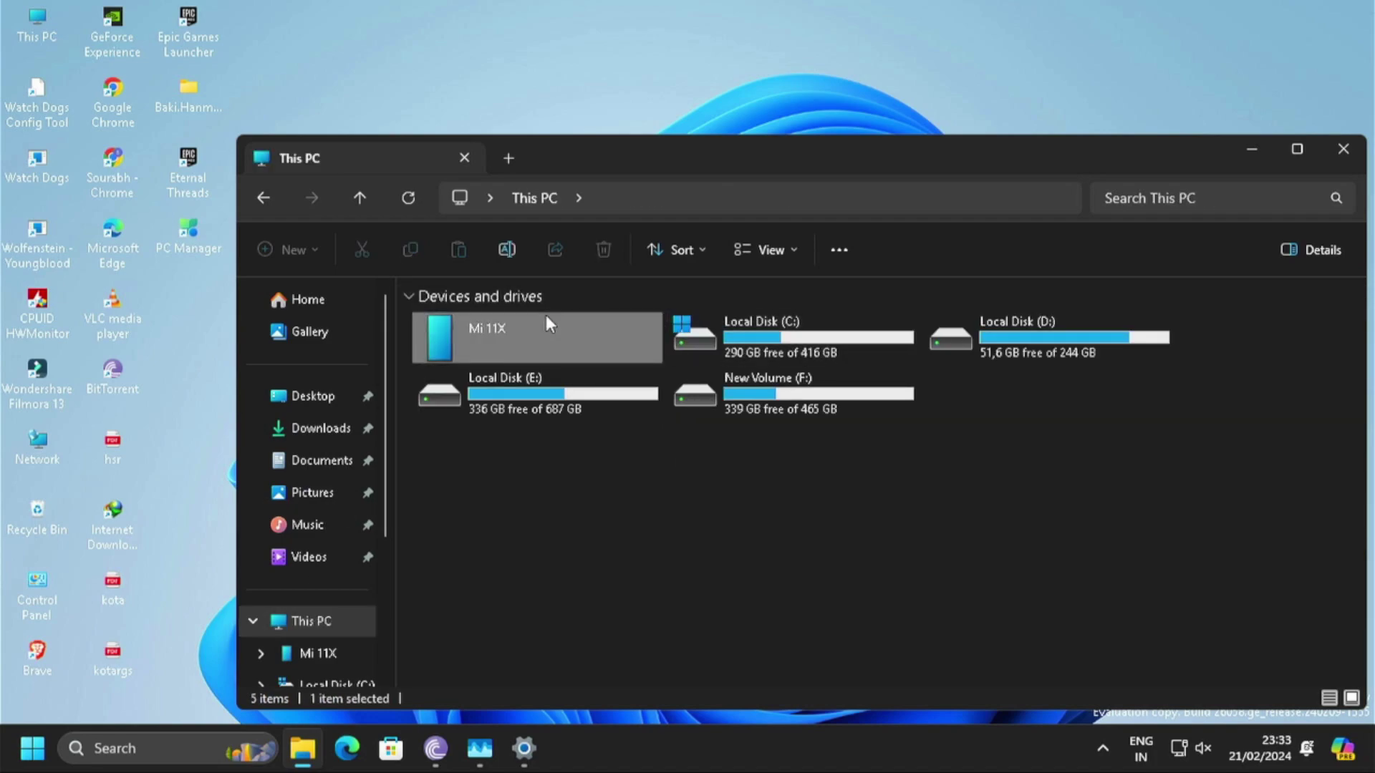
double_click(758, 330)
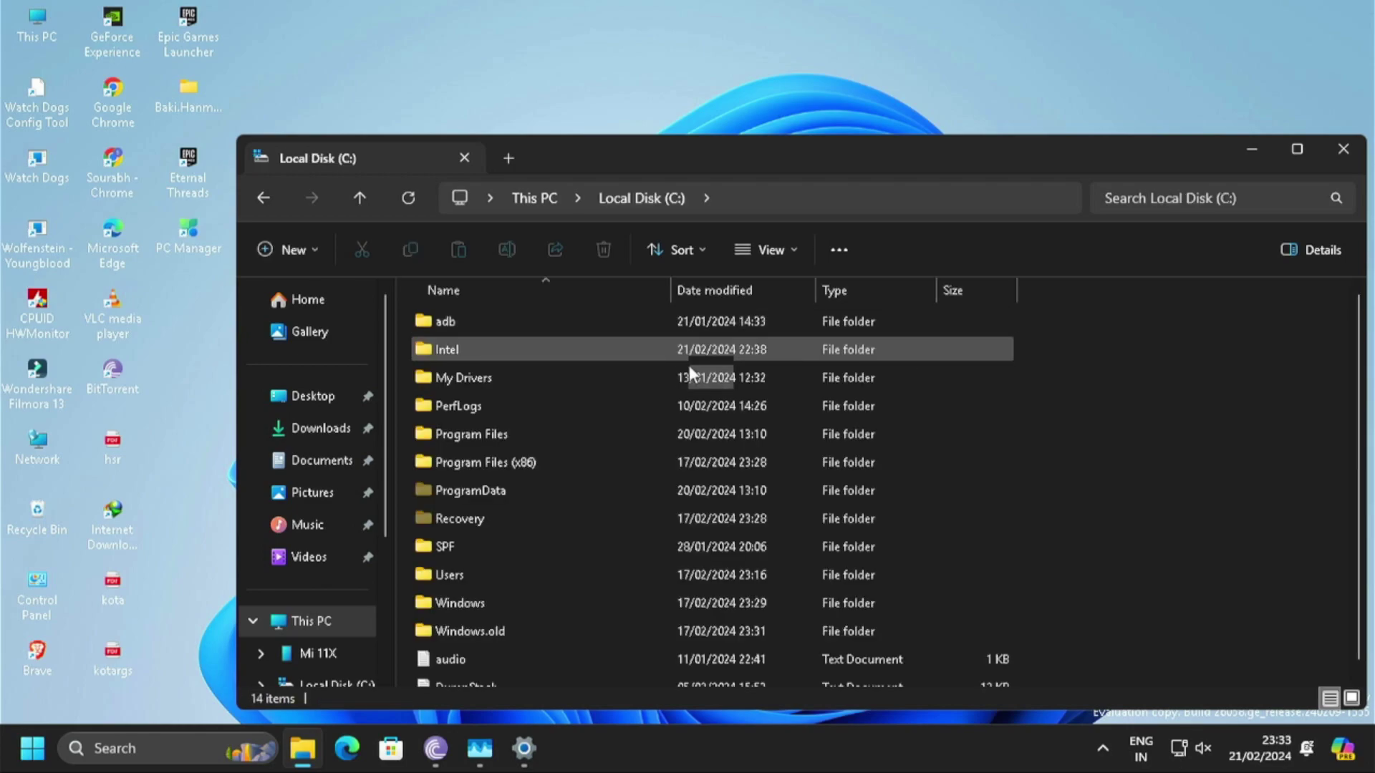
double_click(569, 463)
double_click(647, 354)
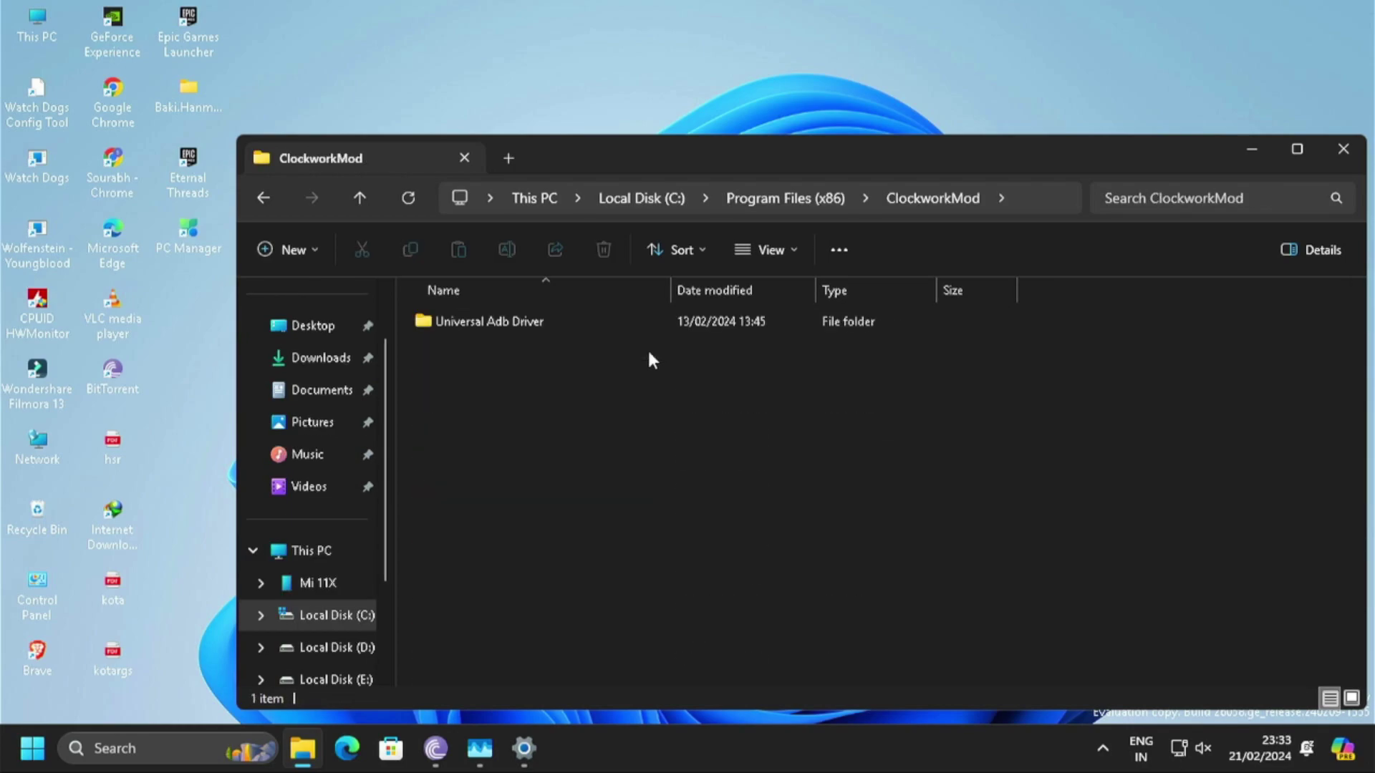
left_click(659, 332)
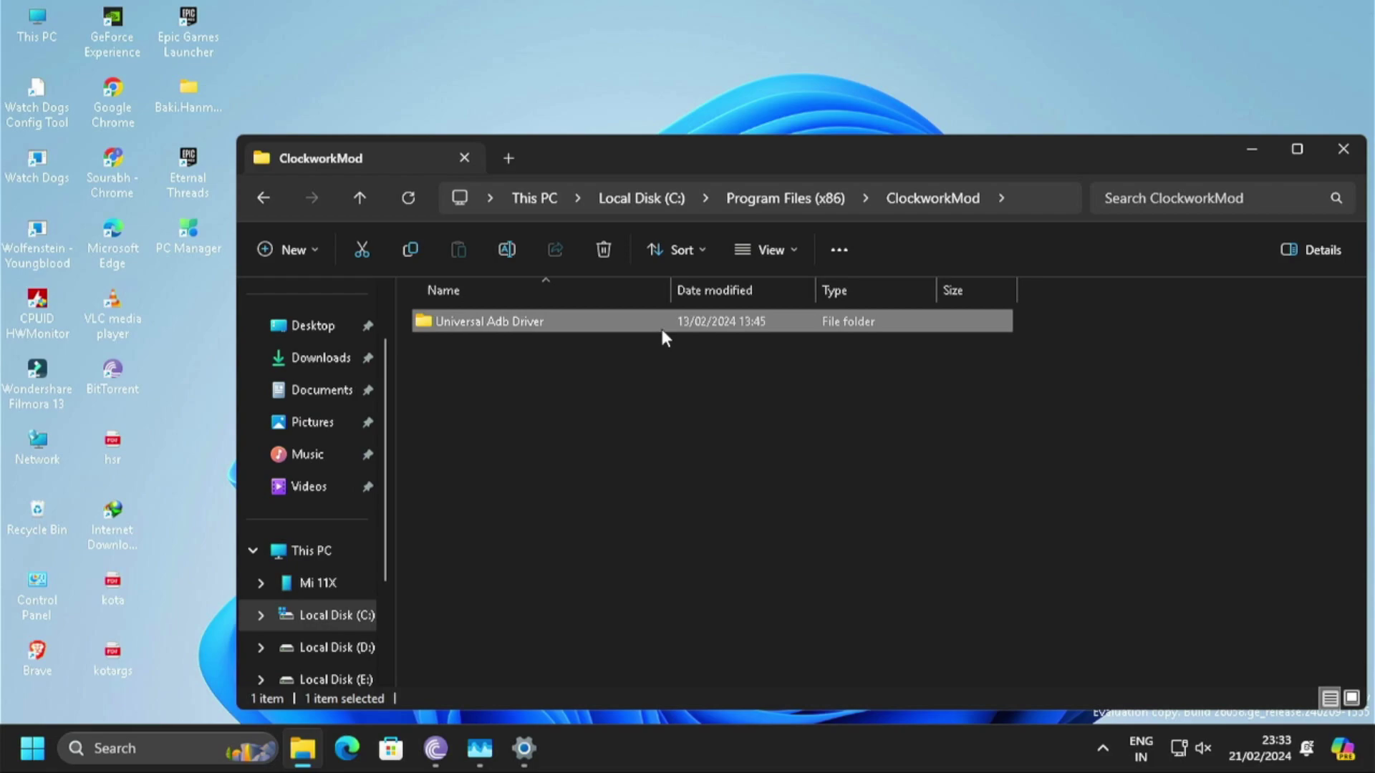
double_click(663, 331)
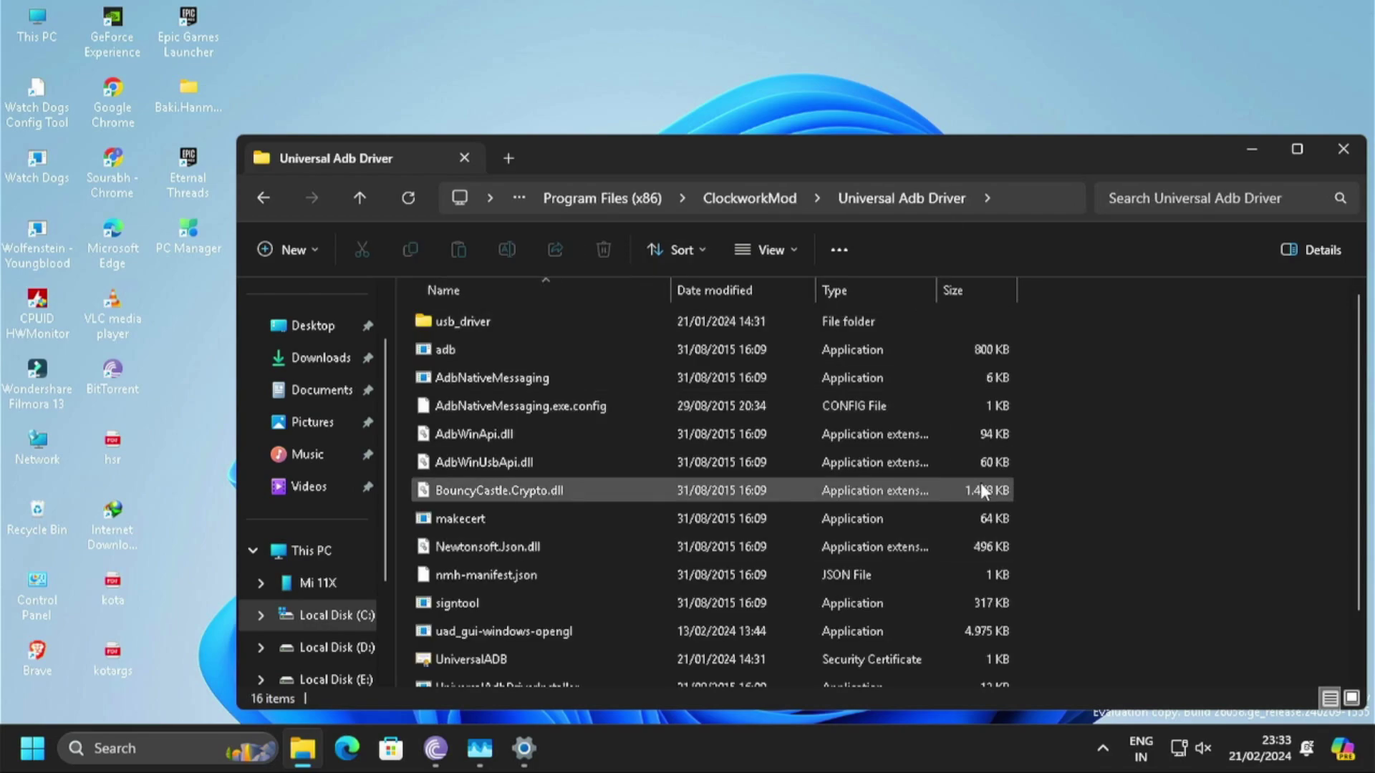
Step: Run uad_gui-windows-opengl as administrator and allow it to make changes to the device
scroll(979, 483, "down", 1)
double_click(886, 562)
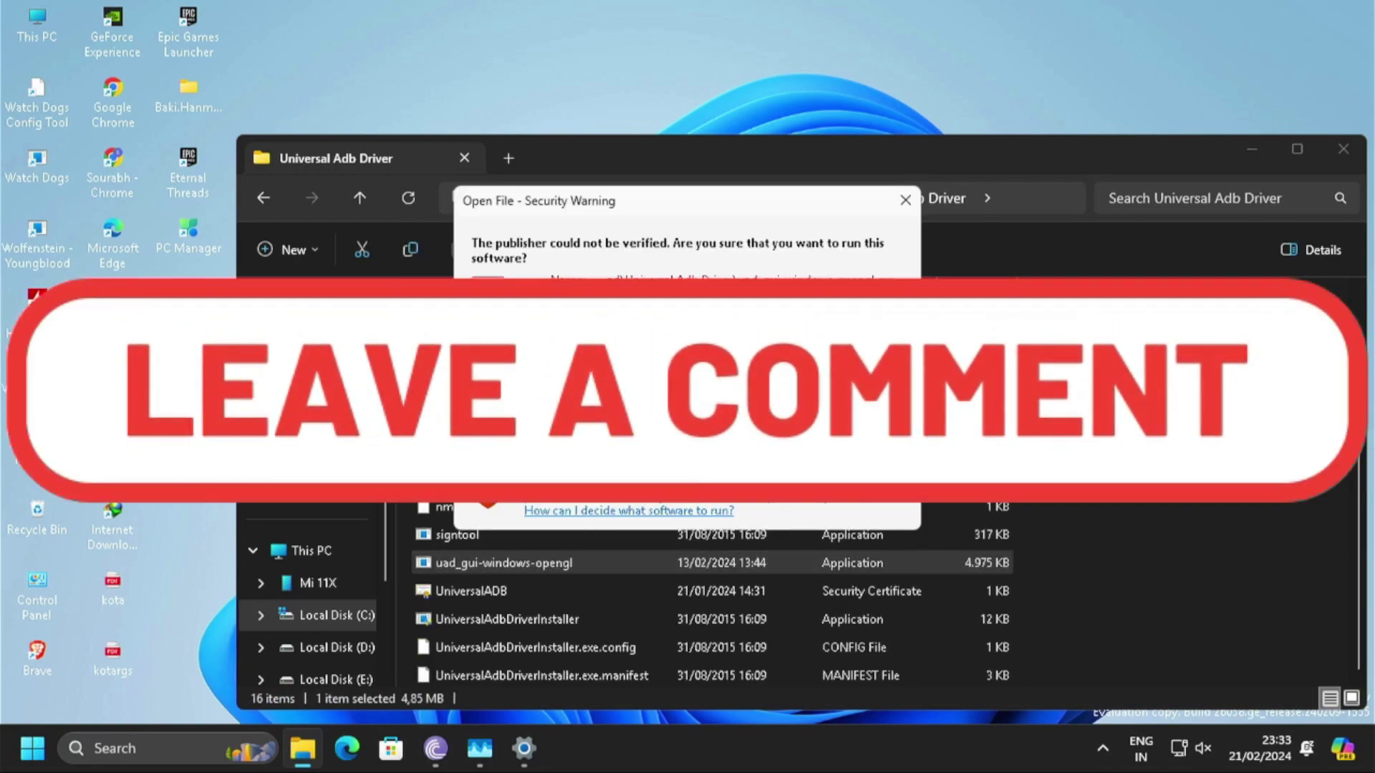
key("Return")
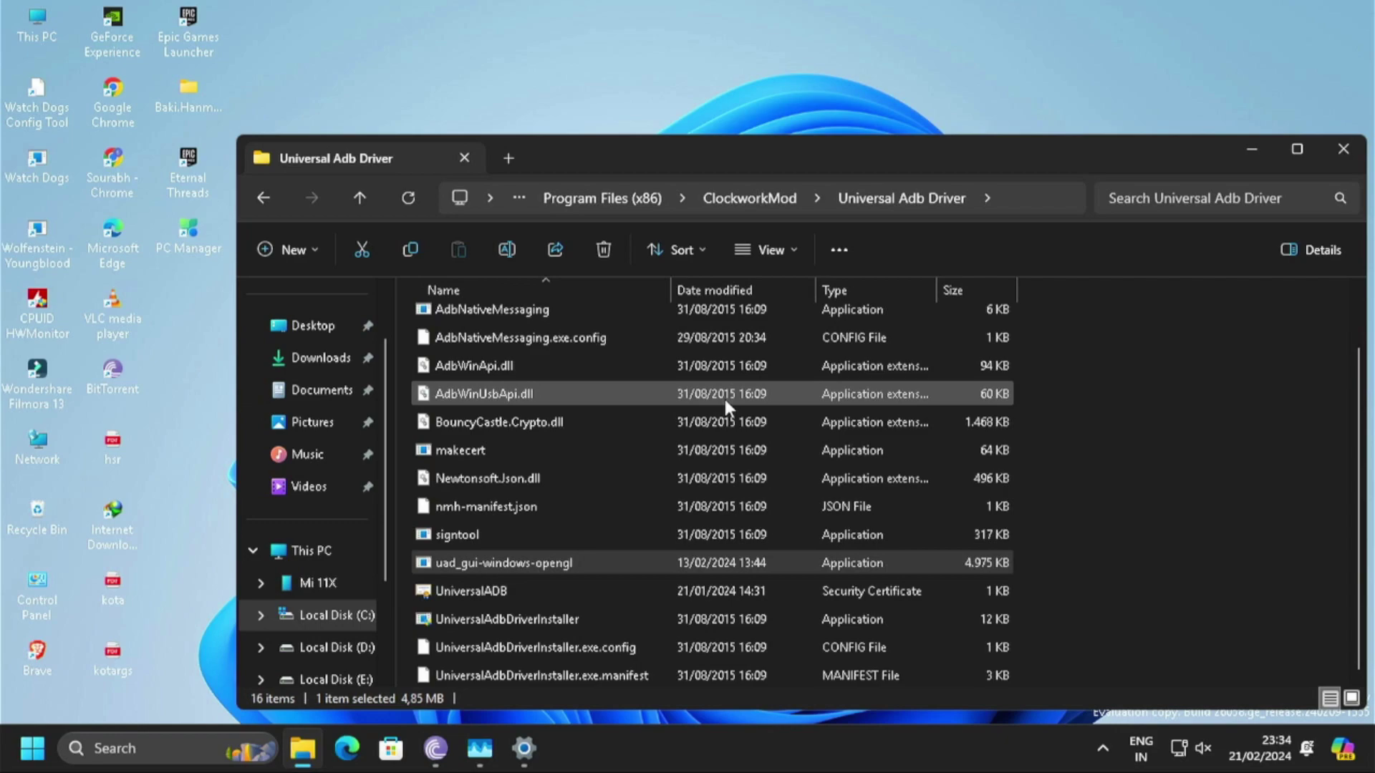
right_click(813, 565)
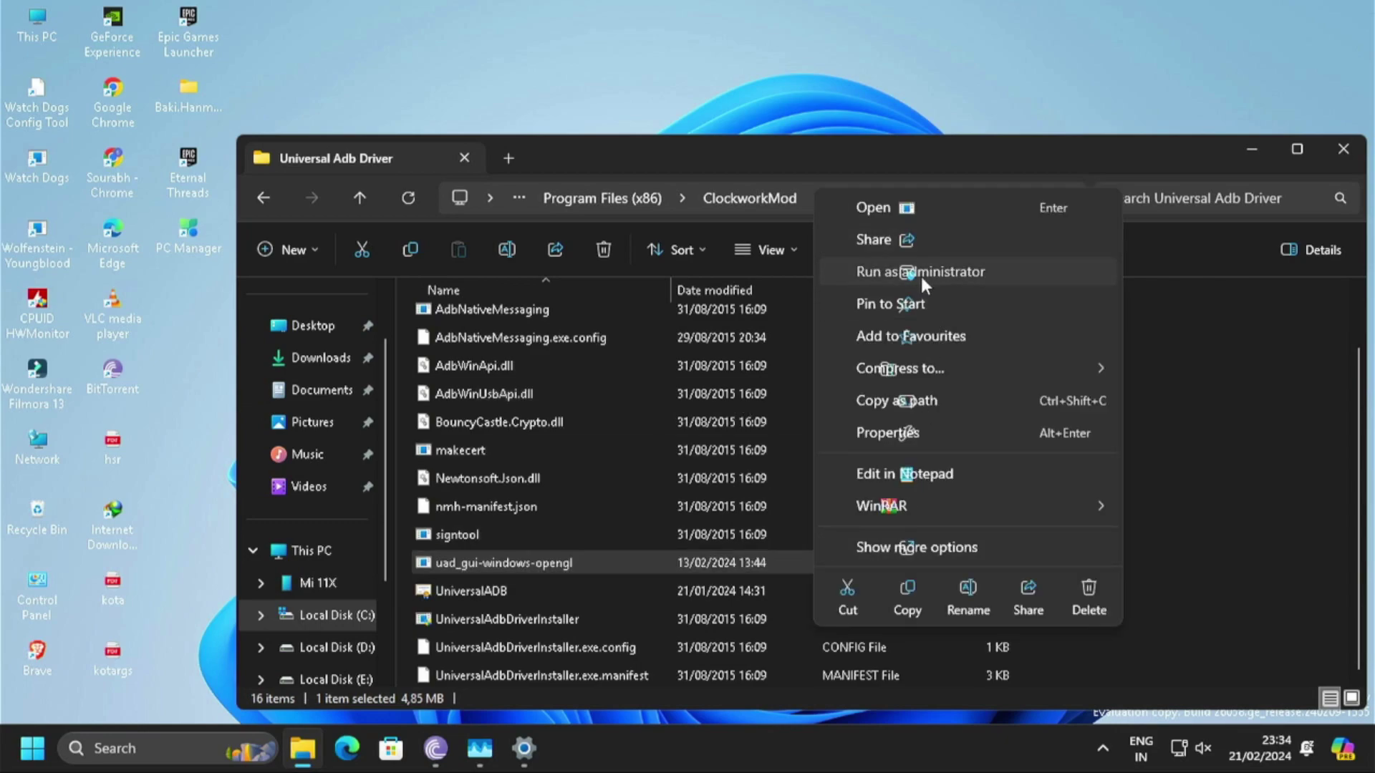
left_click(922, 274)
left_click(732, 400)
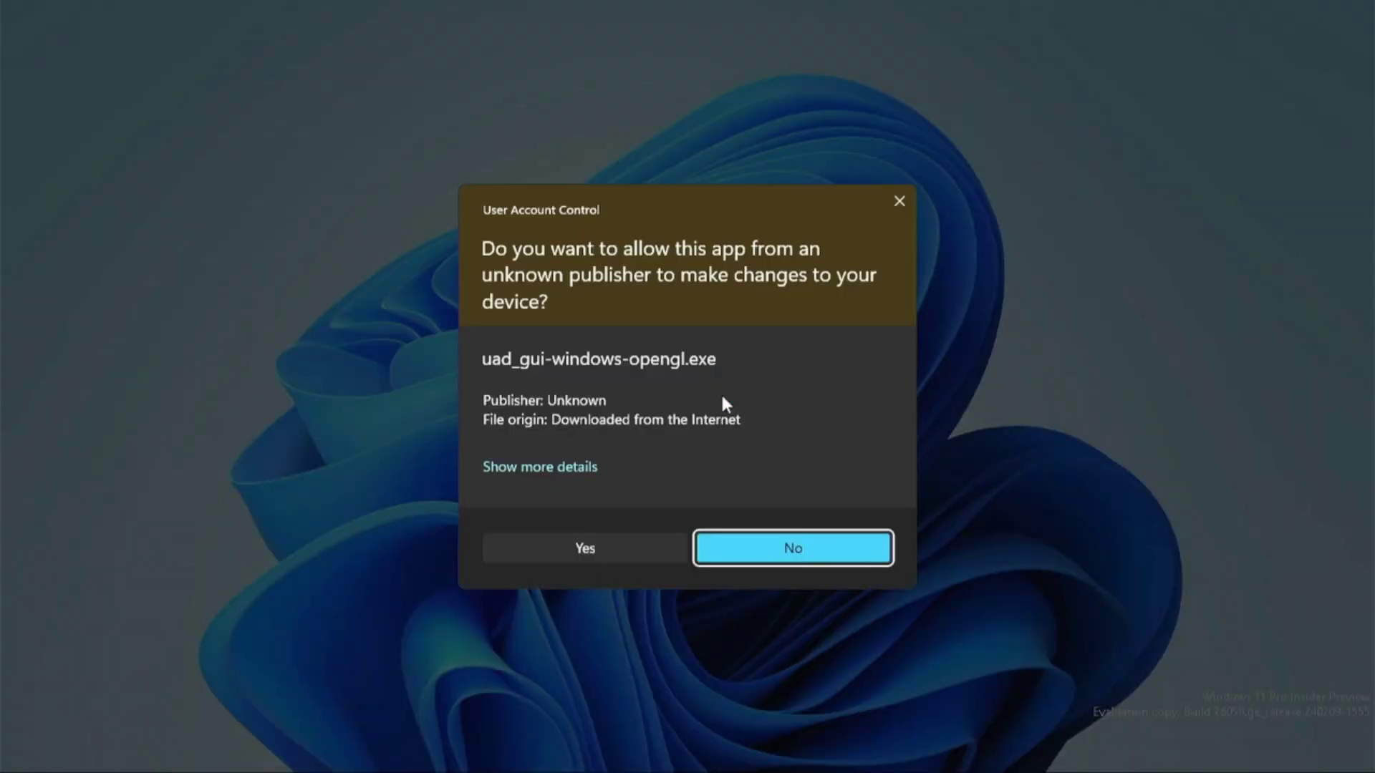
left_click(589, 551)
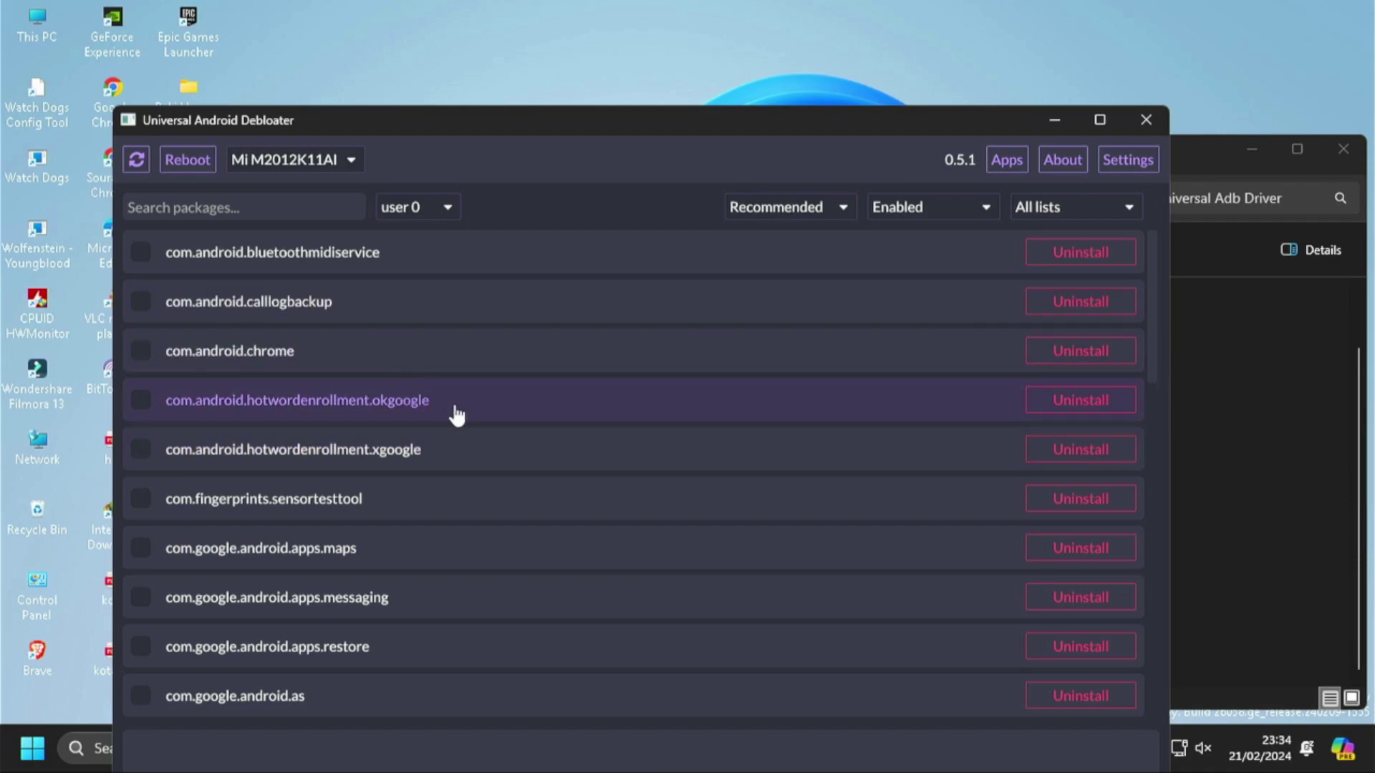
Step: Look through the phone's recommended packages and view the description of com.google.android.as
scroll(455, 413, "down", 3)
scroll(455, 427, "down", 1)
scroll(462, 437, "up", 2)
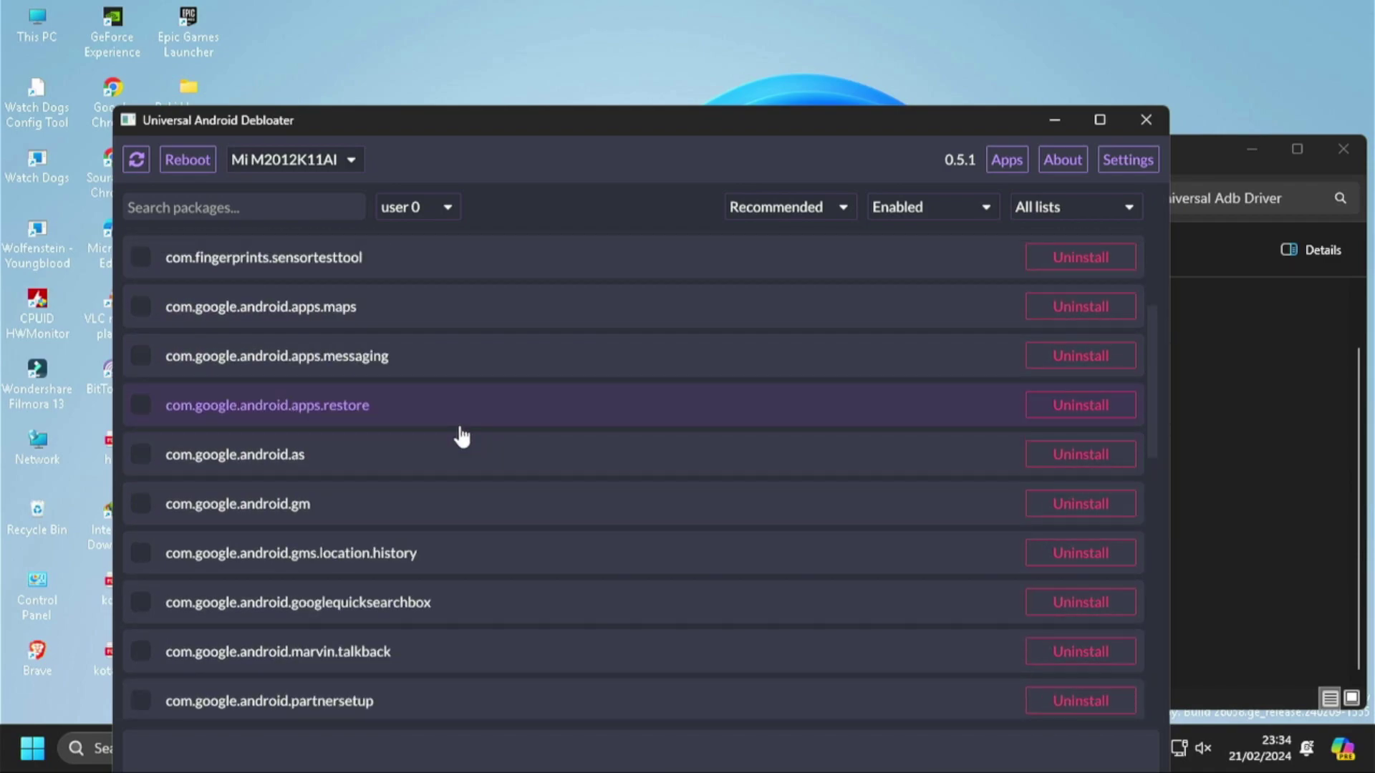
left_click(460, 429)
left_click(456, 454)
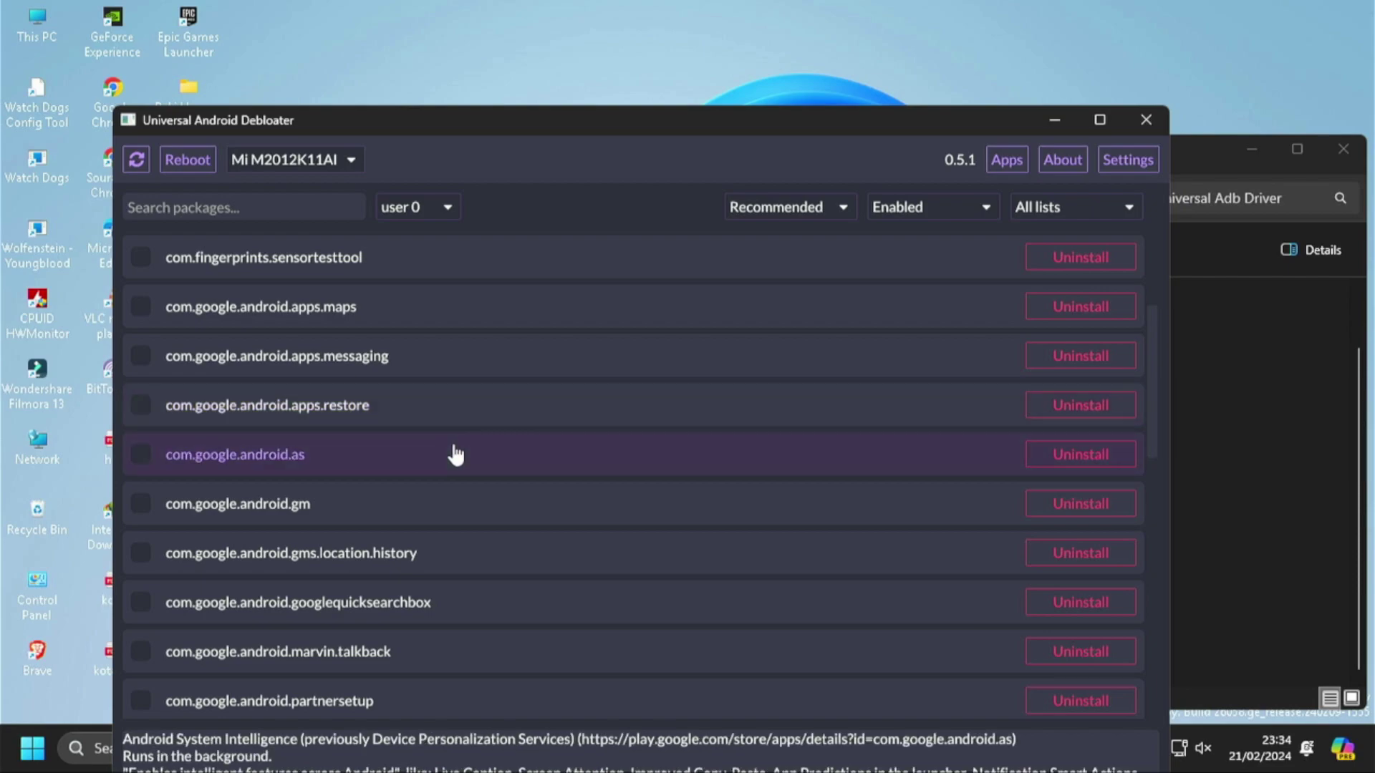
Step: View the descriptions of com.xiaomi.micloud.sdk and com.xiaomi.mipicks, moving the window so the full description fits on screen
scroll(475, 521, "down", 7)
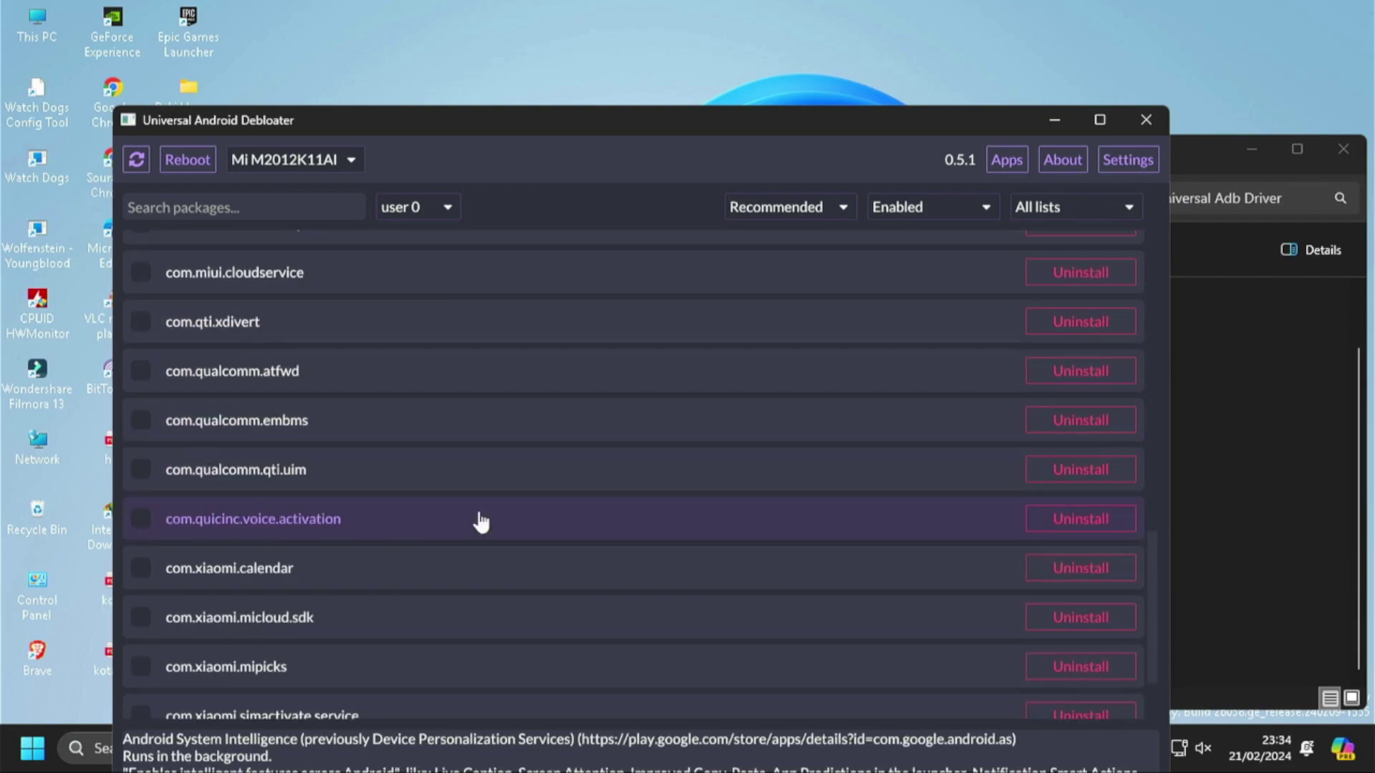
scroll(480, 522, "down", 2)
left_click(479, 522)
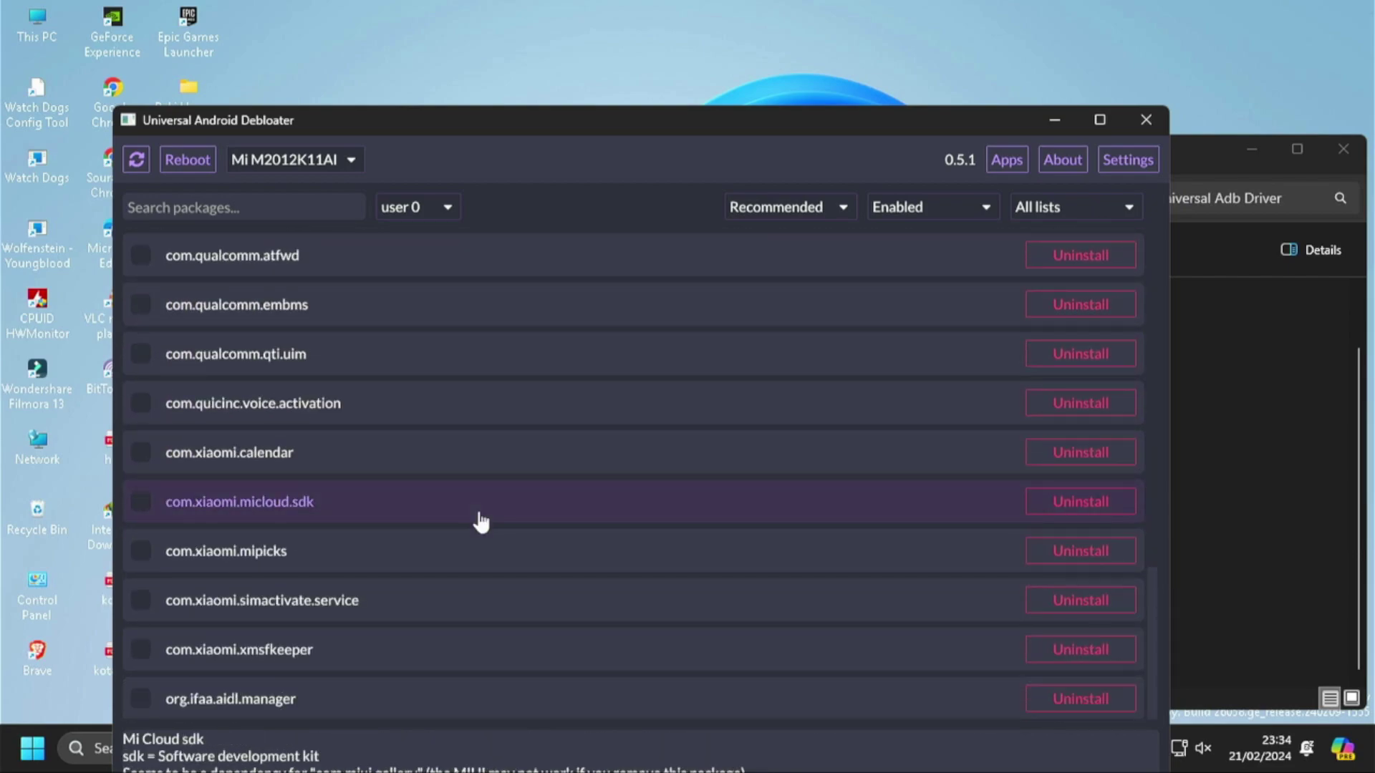
left_click(493, 551)
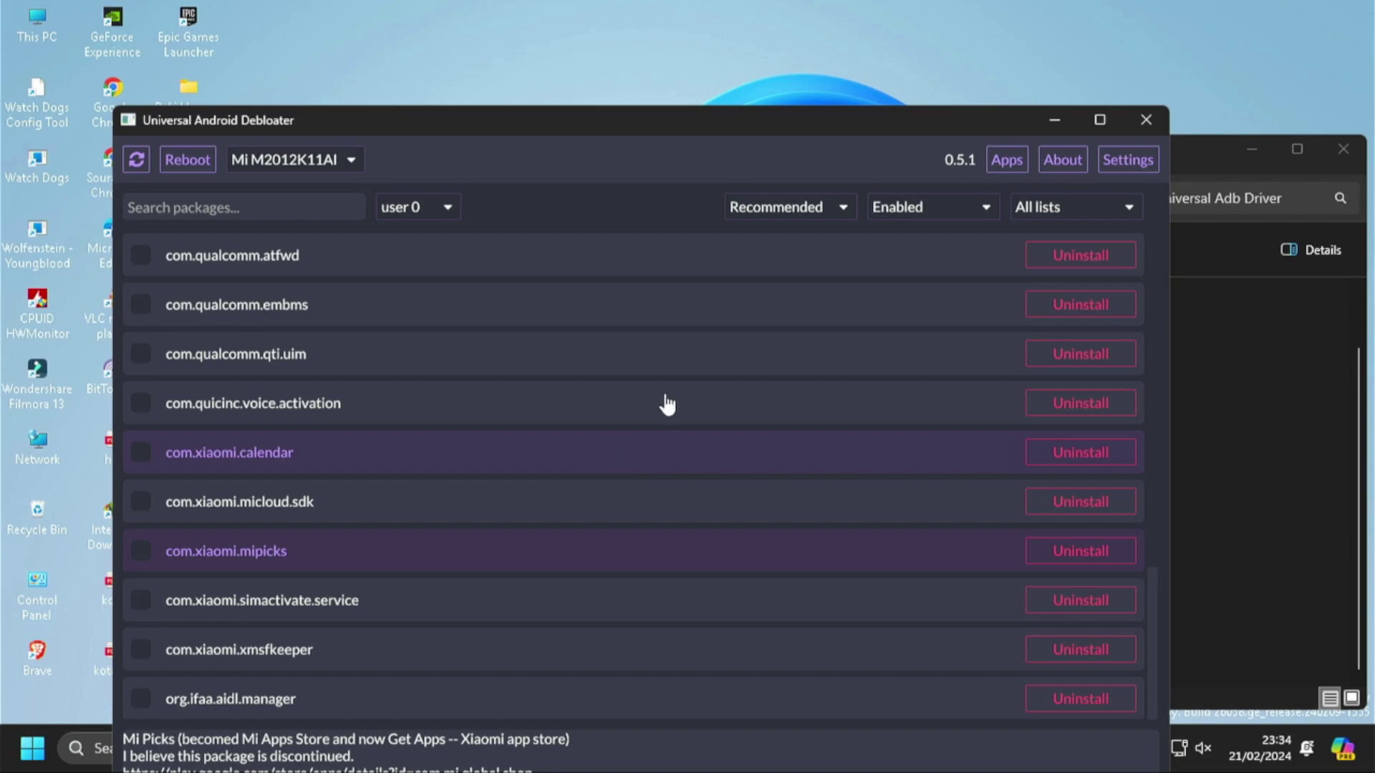
left_click_drag(645, 105, 694, 39)
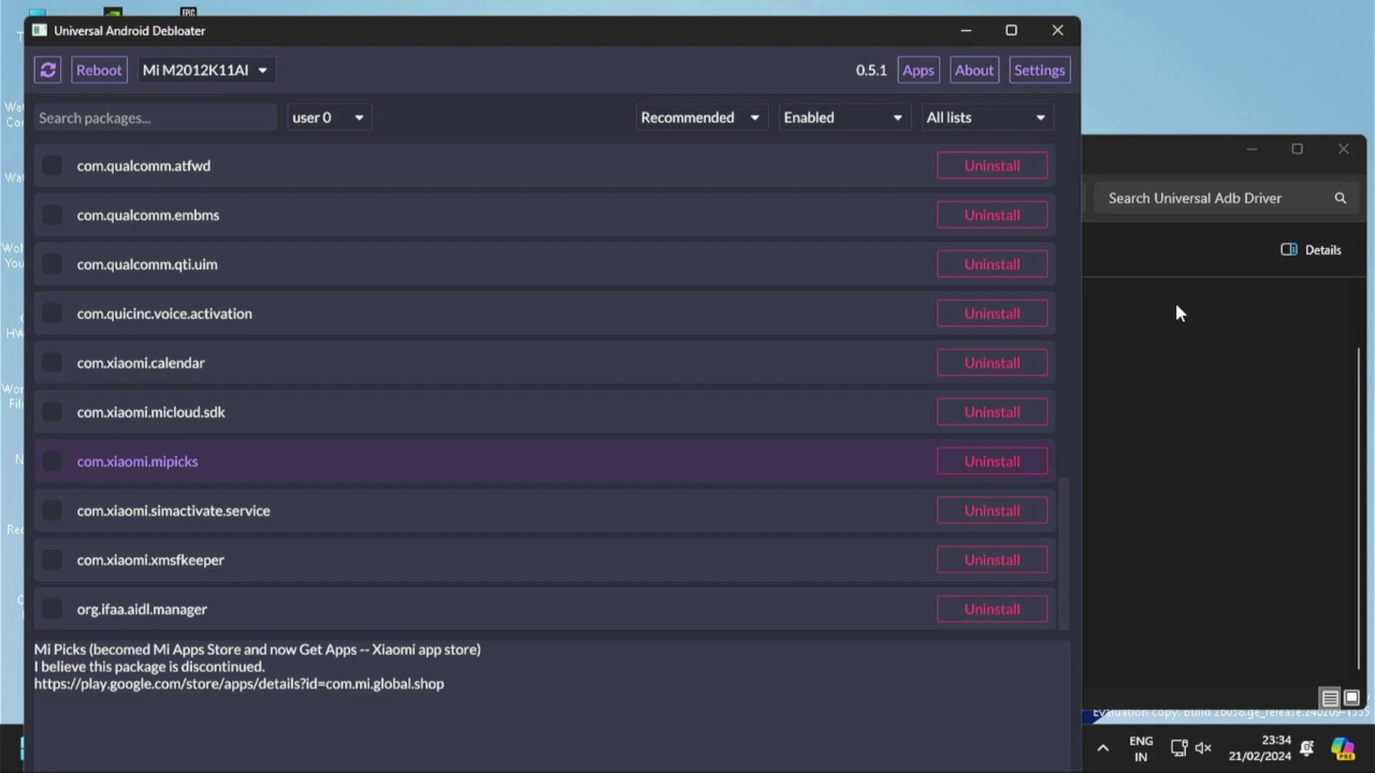
Step: Switch to File Explorer and extract the scrcpy-win64-v2.3.1 (1) zip archive from Downloads into its suggested folder
left_click(1213, 143)
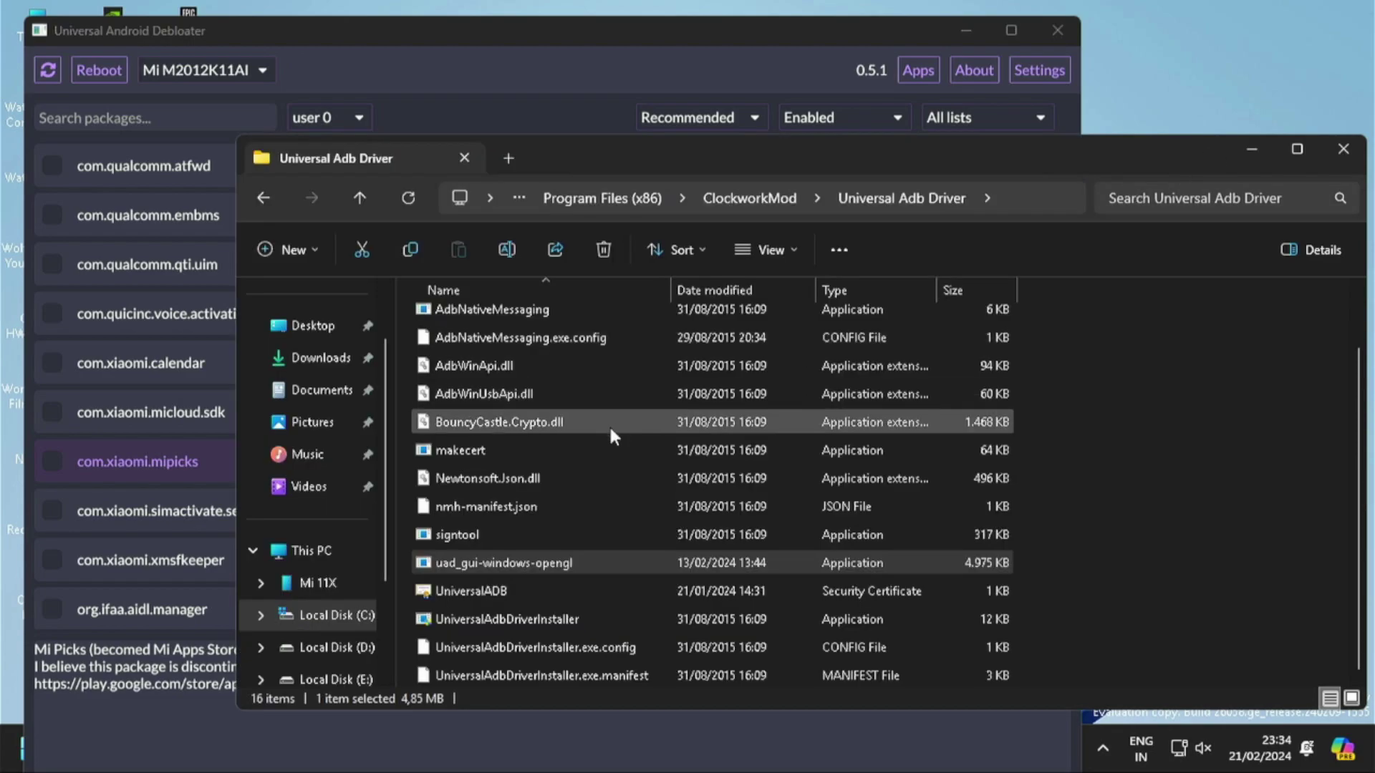
scroll(373, 470, "up", 2)
left_click(373, 429)
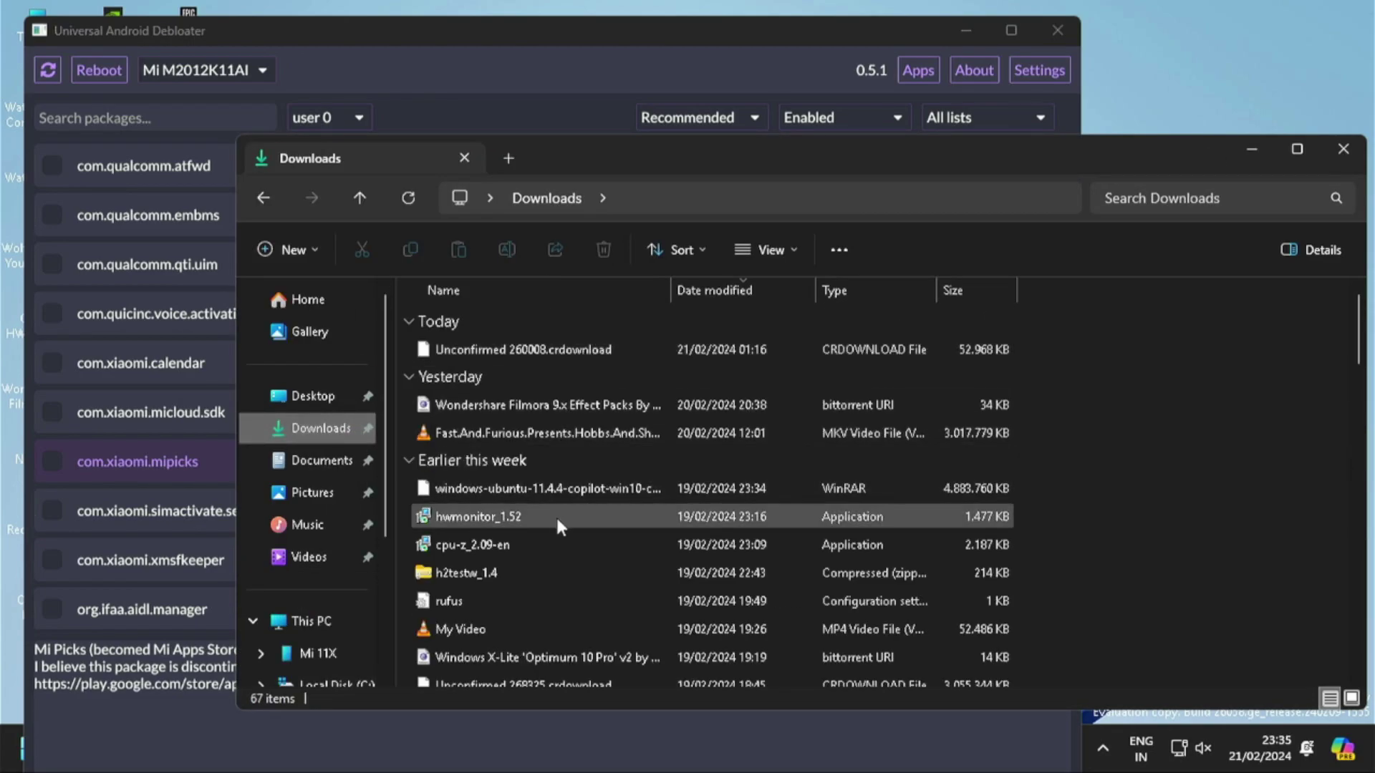
scroll(555, 514, "down", 7)
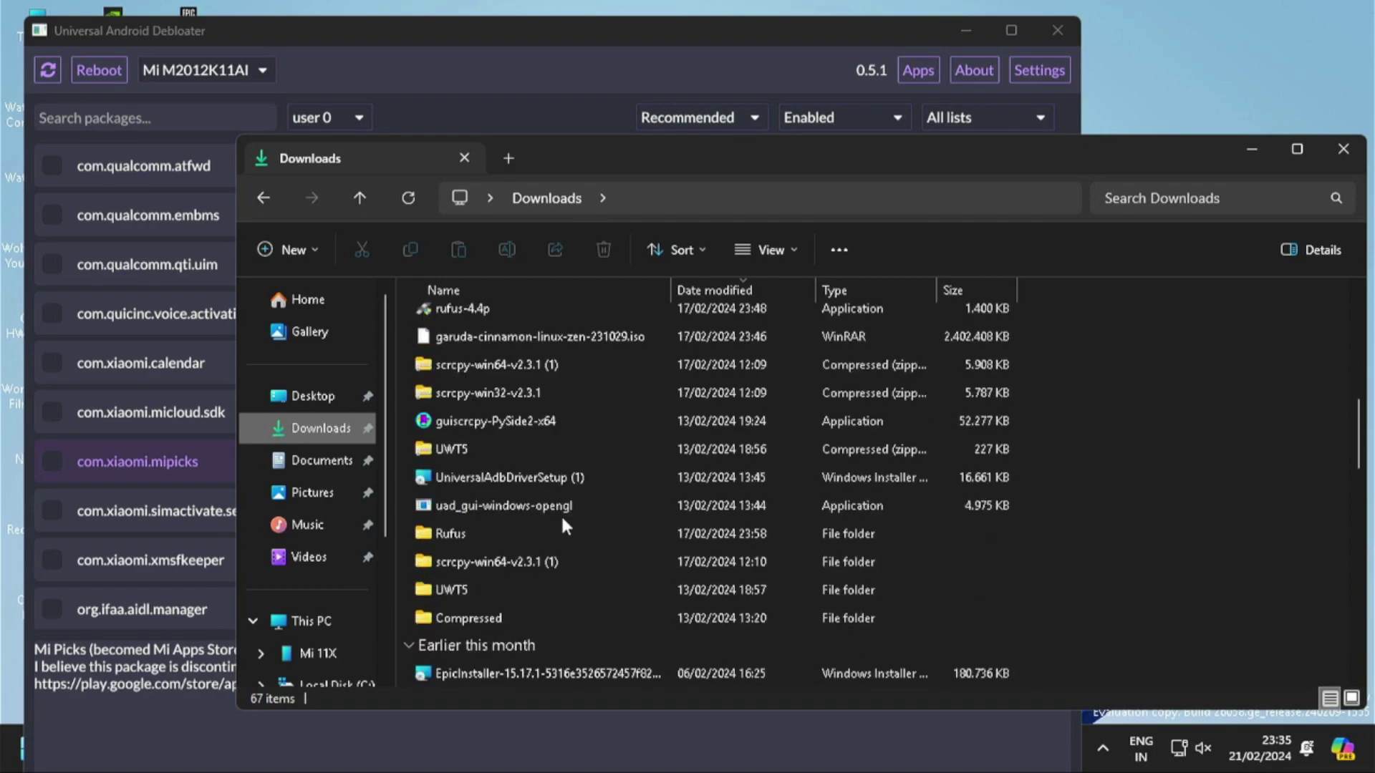
double_click(647, 367)
left_click(563, 328)
left_click(903, 255)
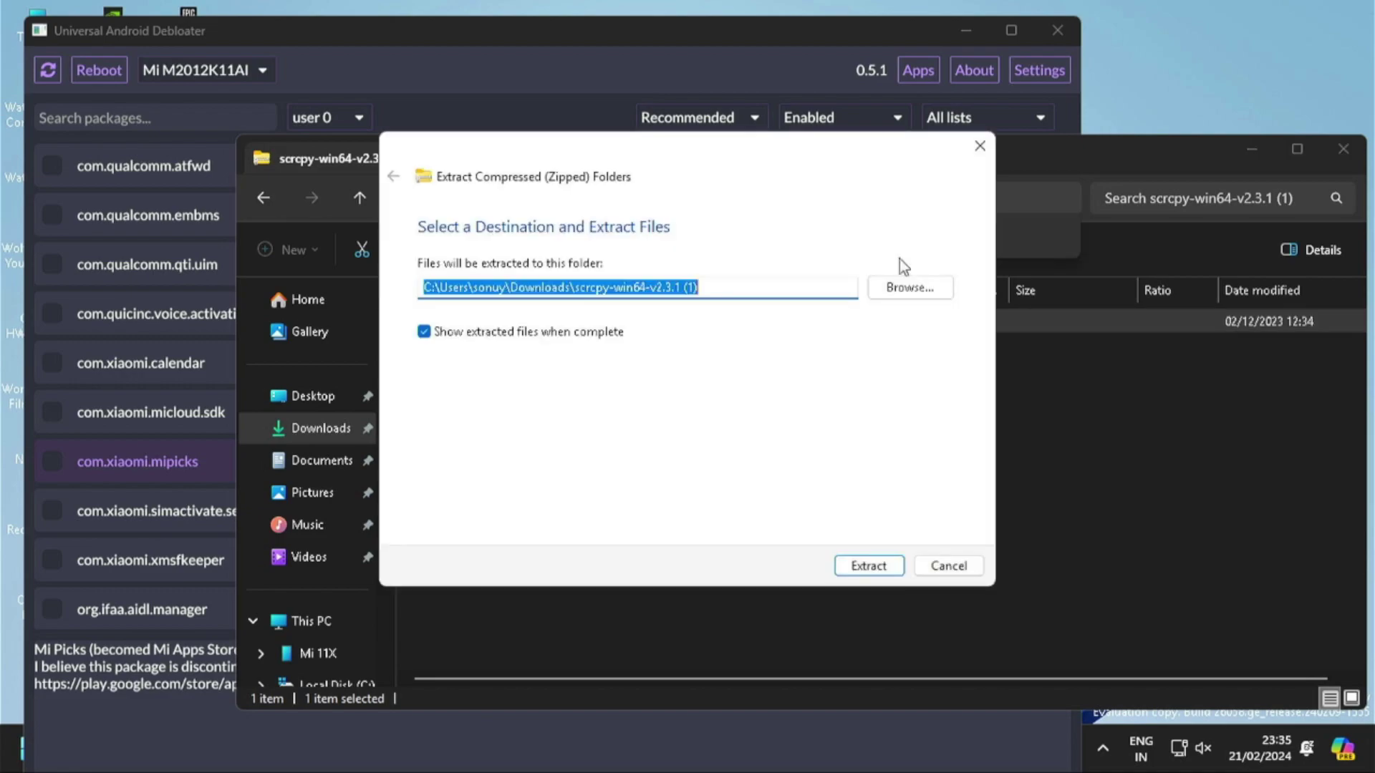
key("Return")
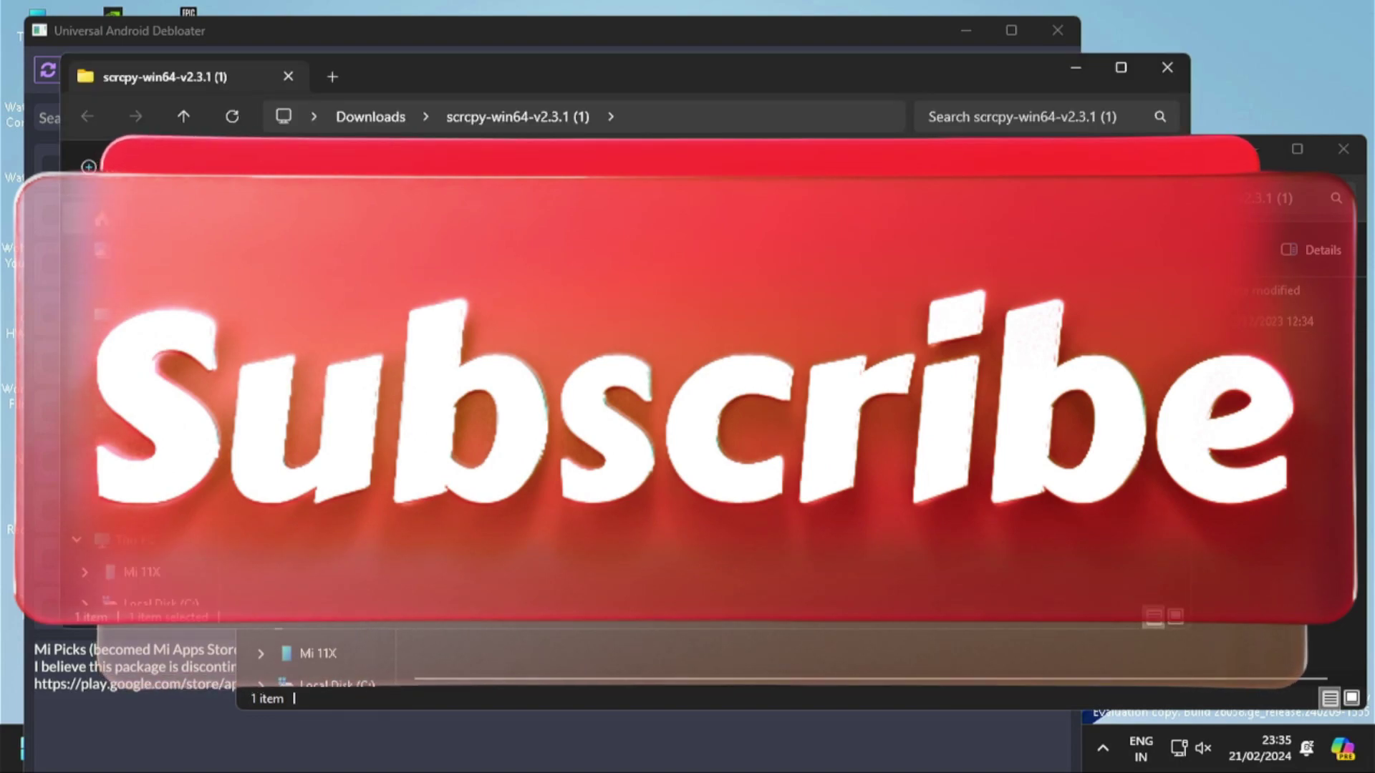
Step: Run scrcpy from the extracted scrcpy-win64-v2.3.1 folder, accept the security warning, and look through the mirrored phone's app drawer
double_click(578, 260)
scroll(533, 529, "down", 2)
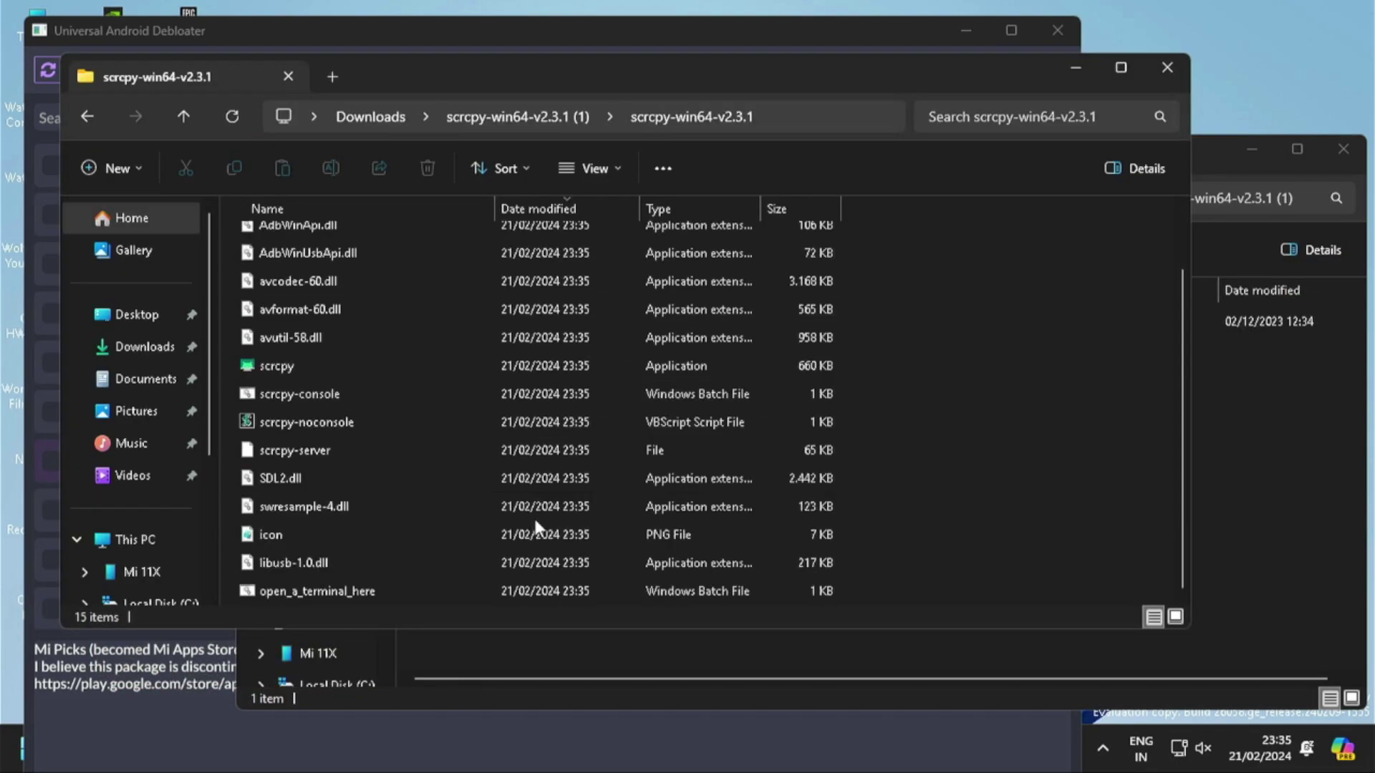
double_click(590, 364)
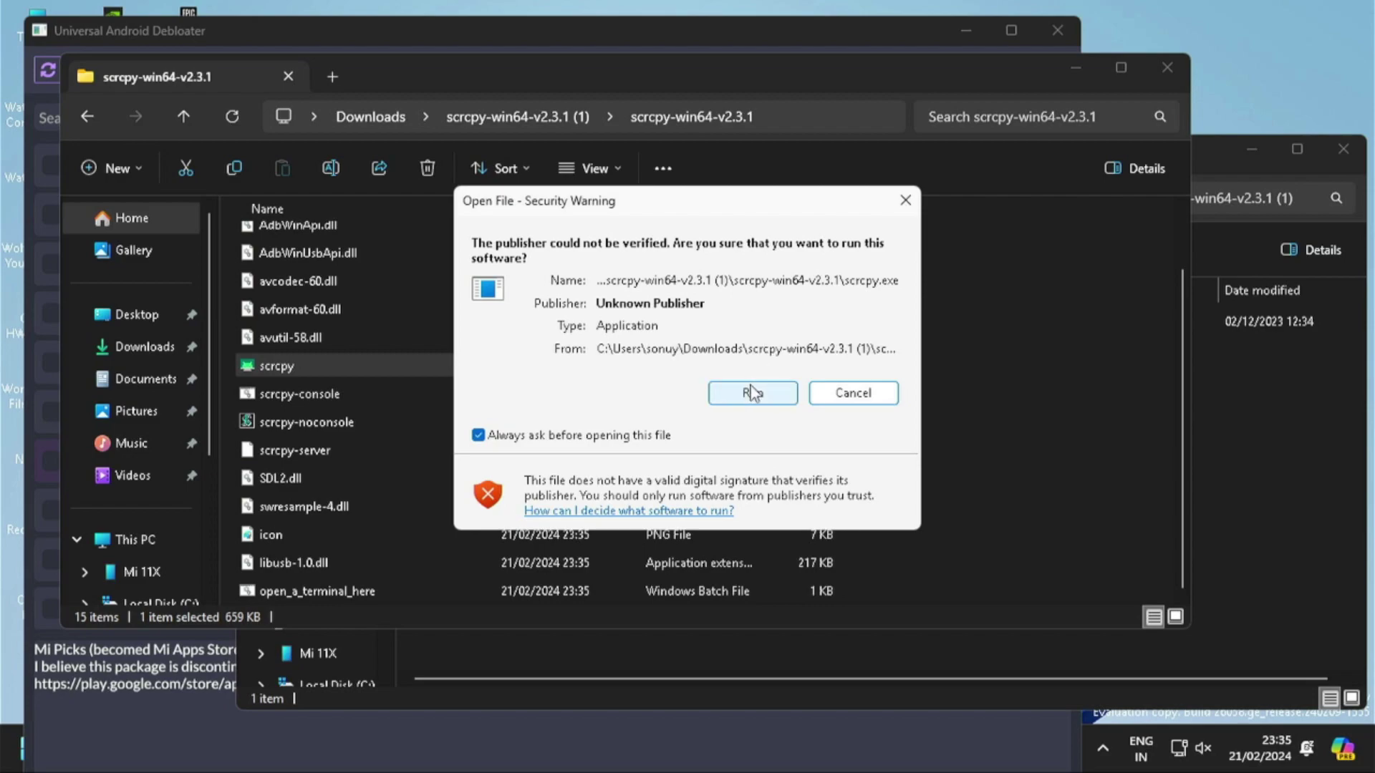
left_click(750, 392)
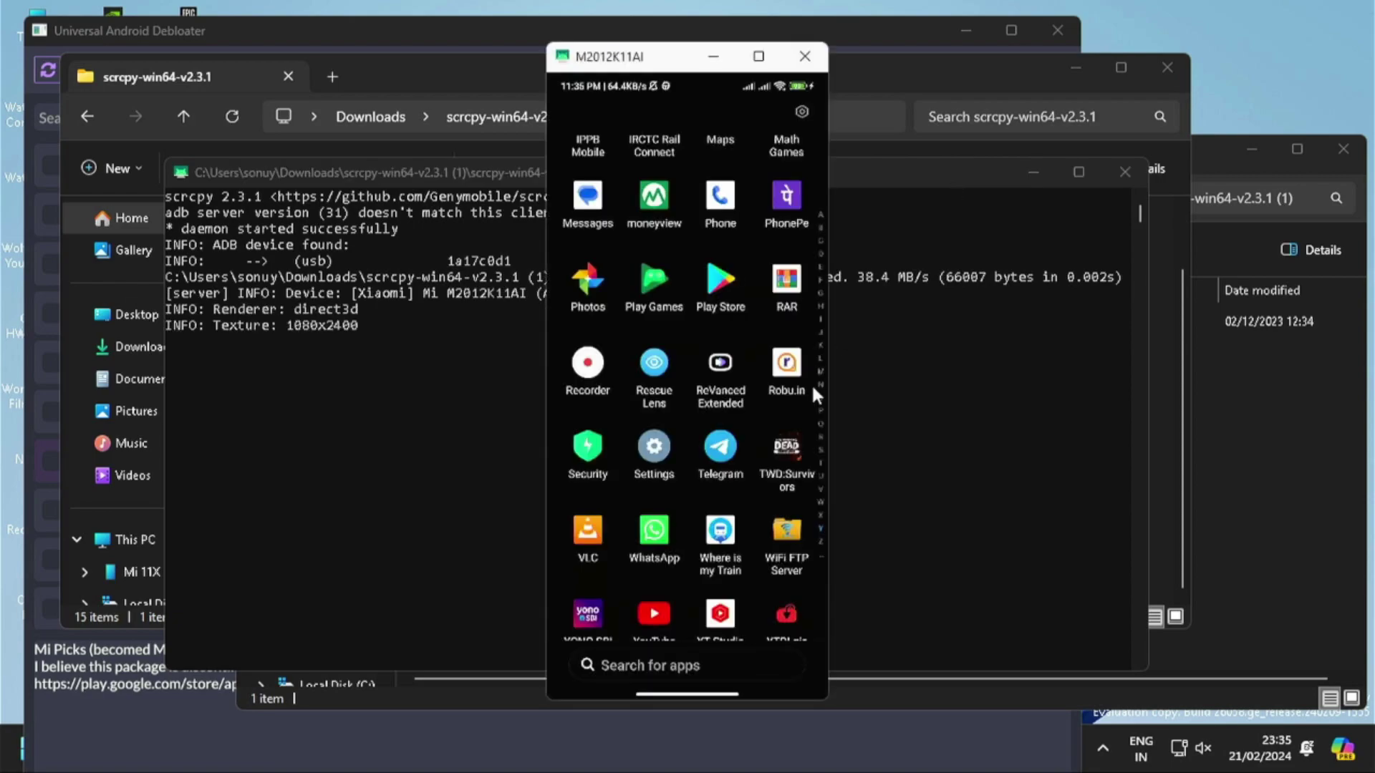
scroll(728, 388, "up", 5)
scroll(783, 327, "down", 5)
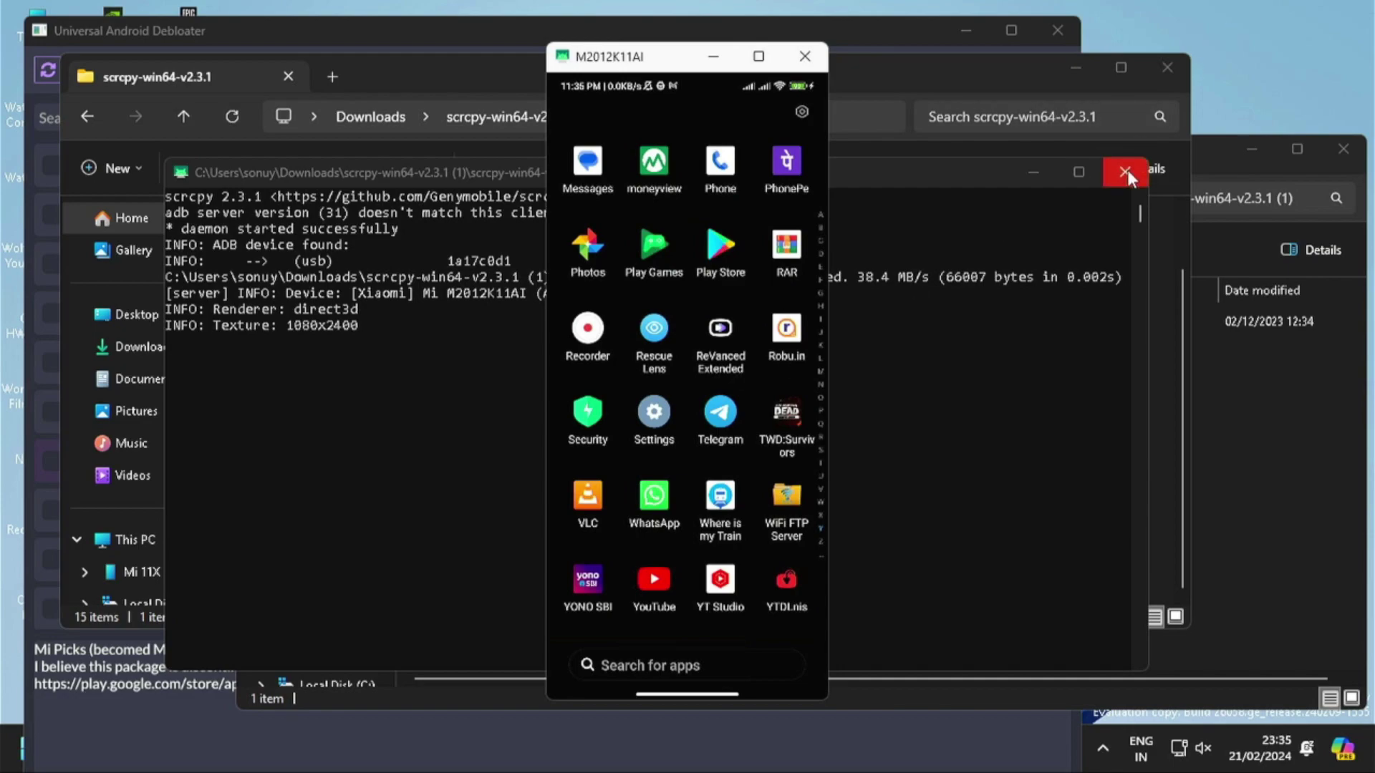
Step: Clear the File Explorer windows and scrcpy console out of view and place the phone mirror beside Universal Android Debloater
left_click(1156, 80)
left_click(989, 170)
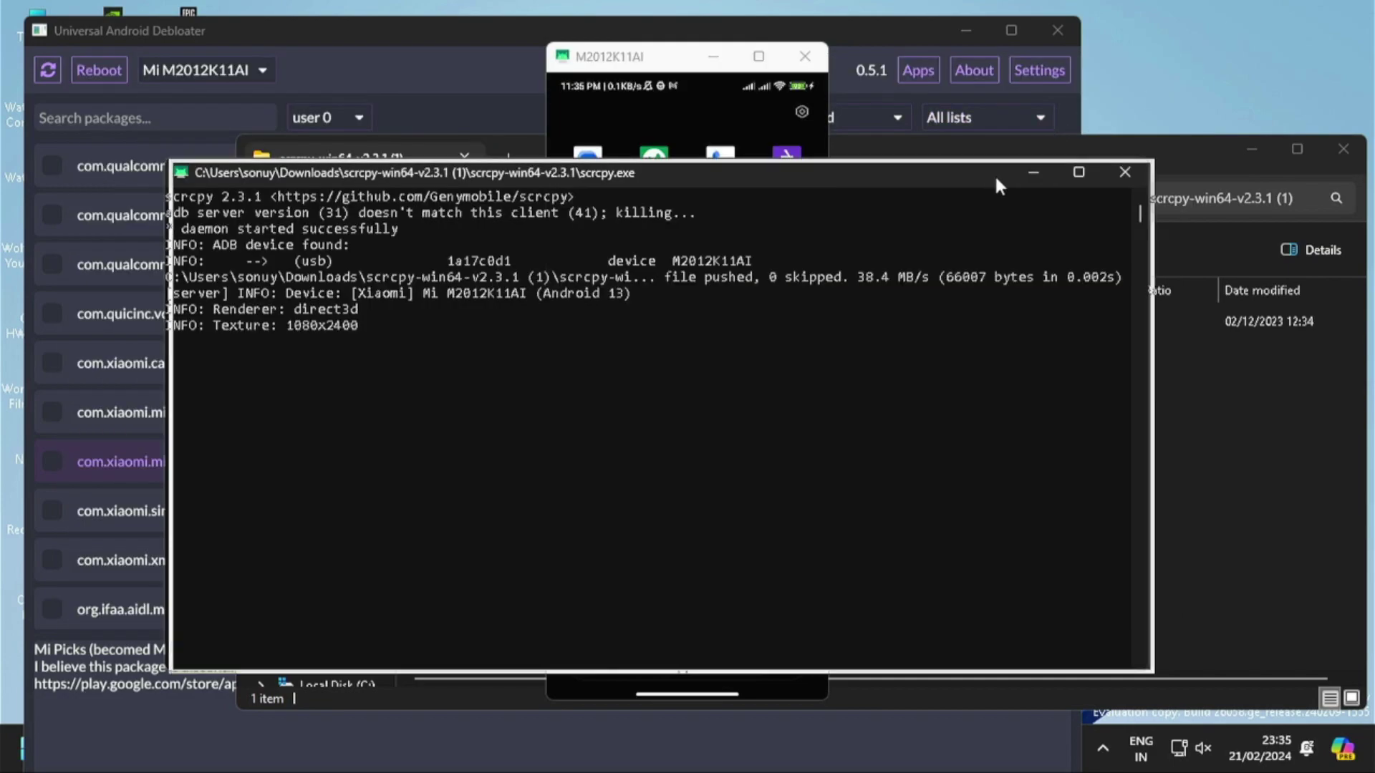
left_click(1064, 166)
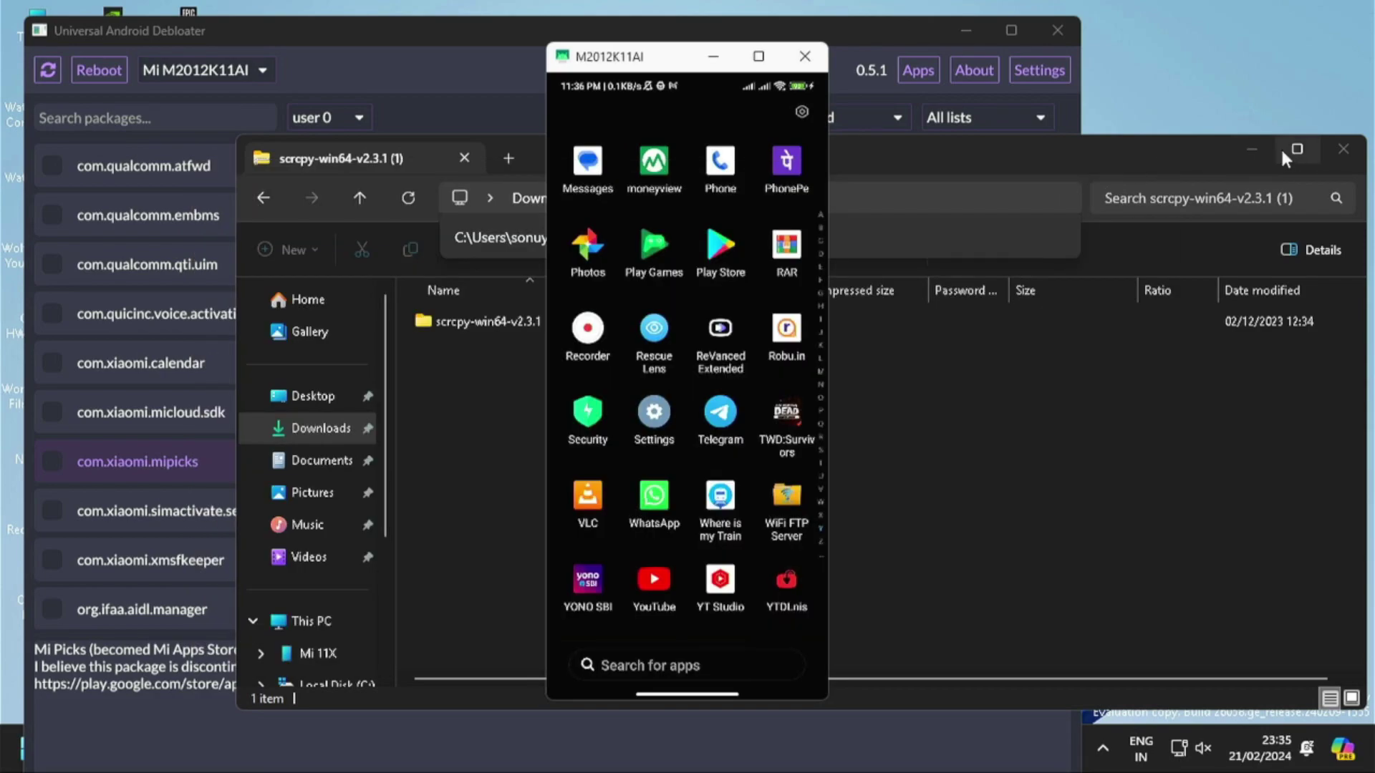
left_click(1260, 149)
left_click_drag(664, 67, 1205, 73)
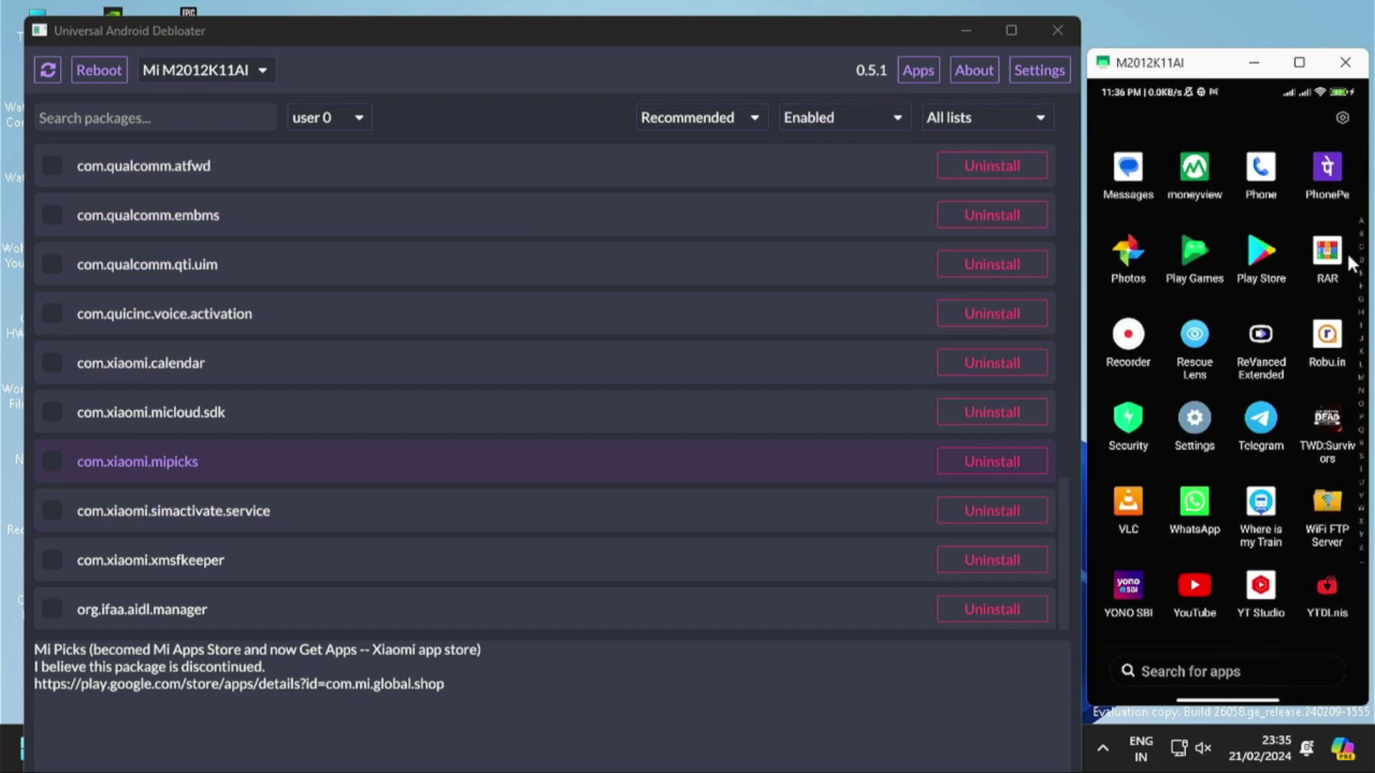
Step: Open the Robu.in app on the mirrored phone, view it in a maximised window, then return to the app drawer and restore the window
left_click(1323, 350)
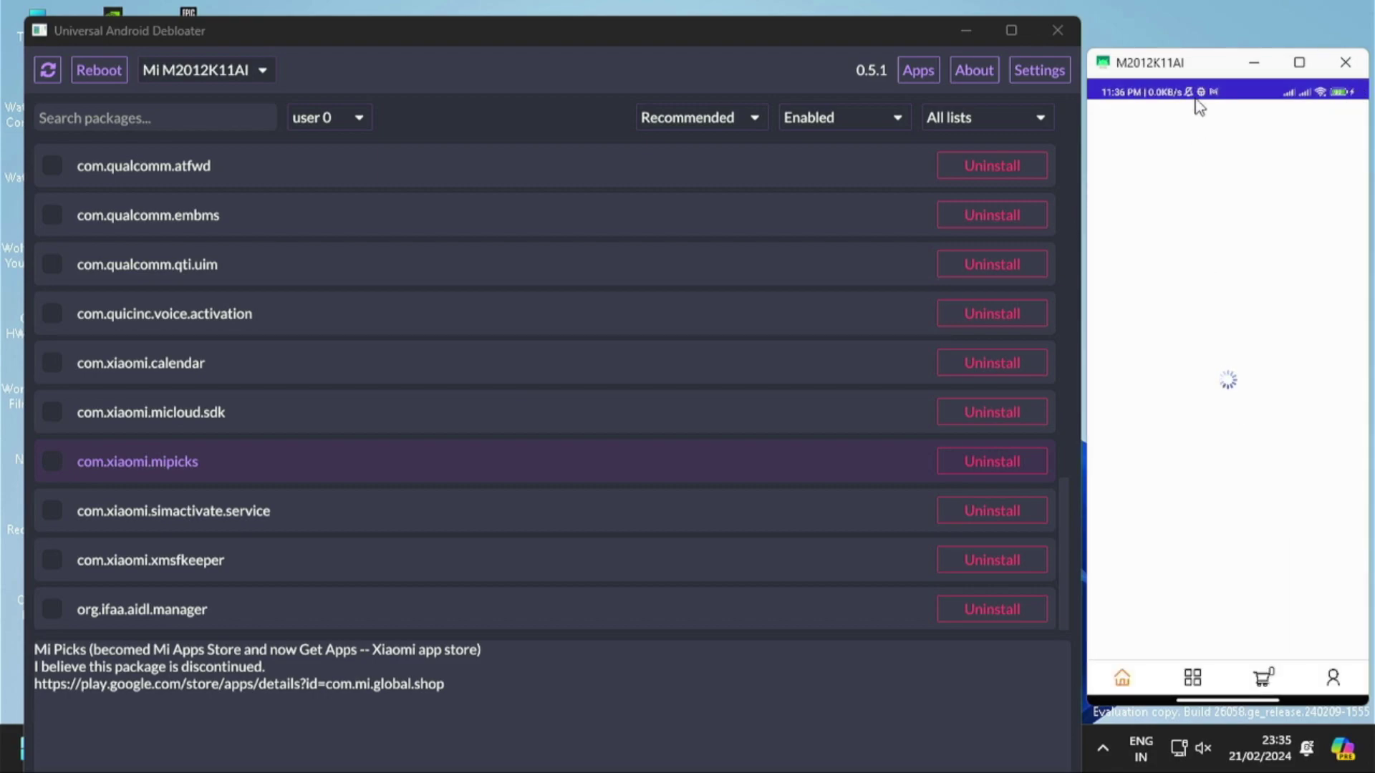
left_click(1297, 62)
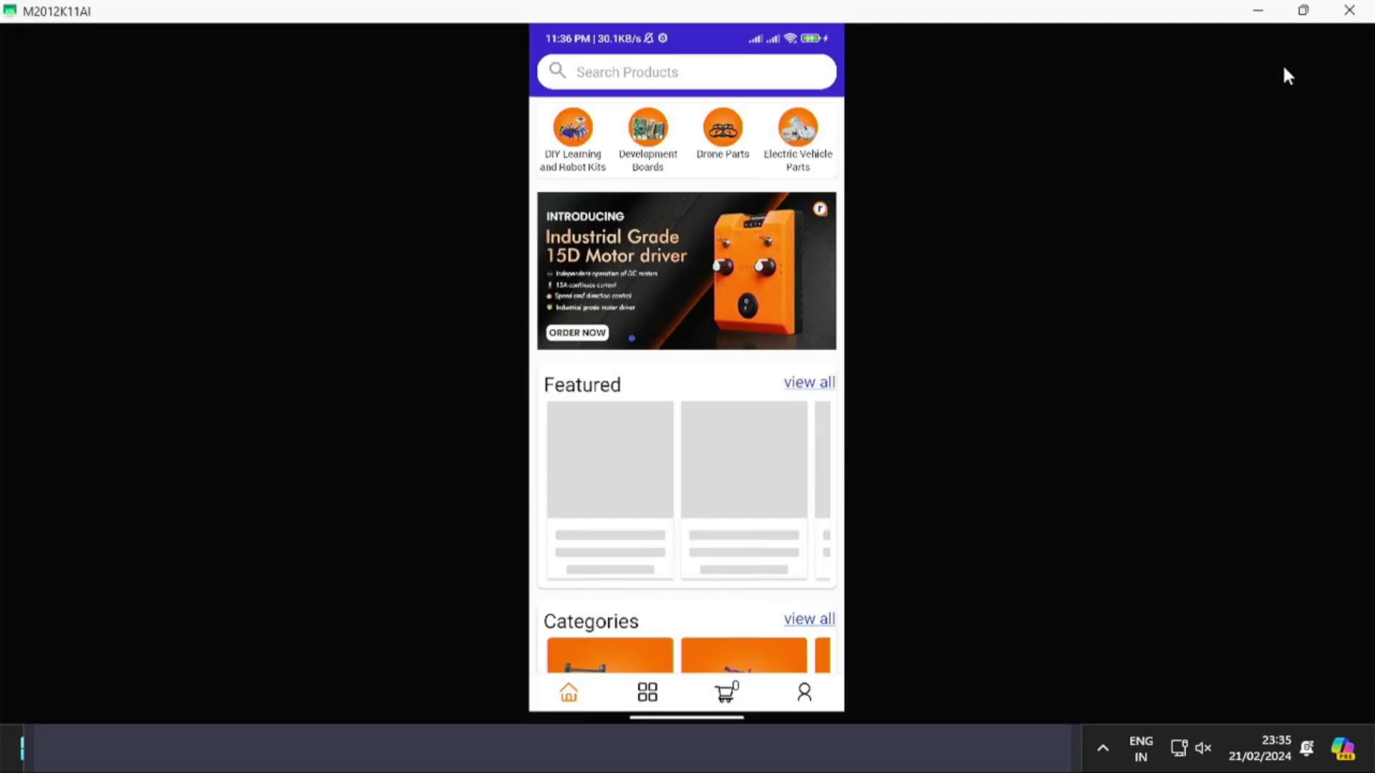
right_click(839, 252)
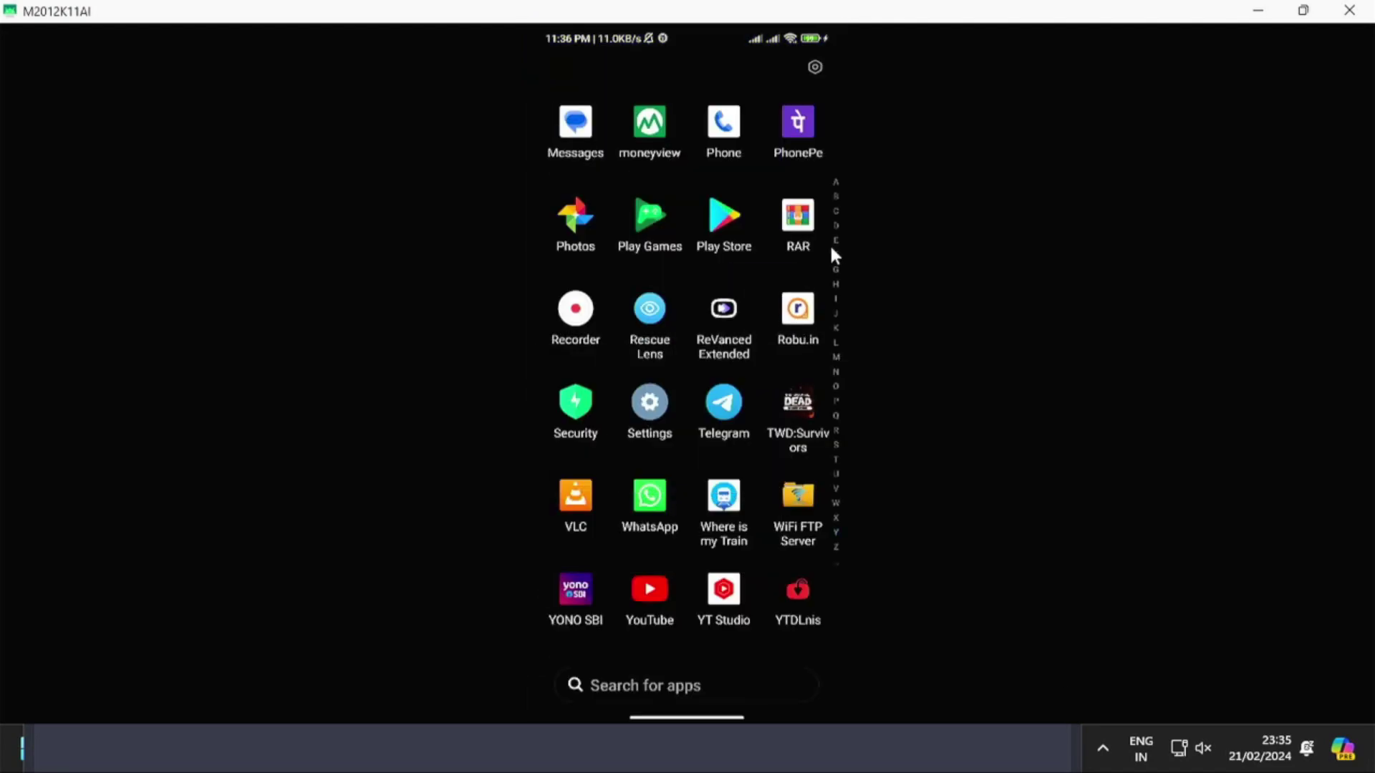
left_click(1317, 5)
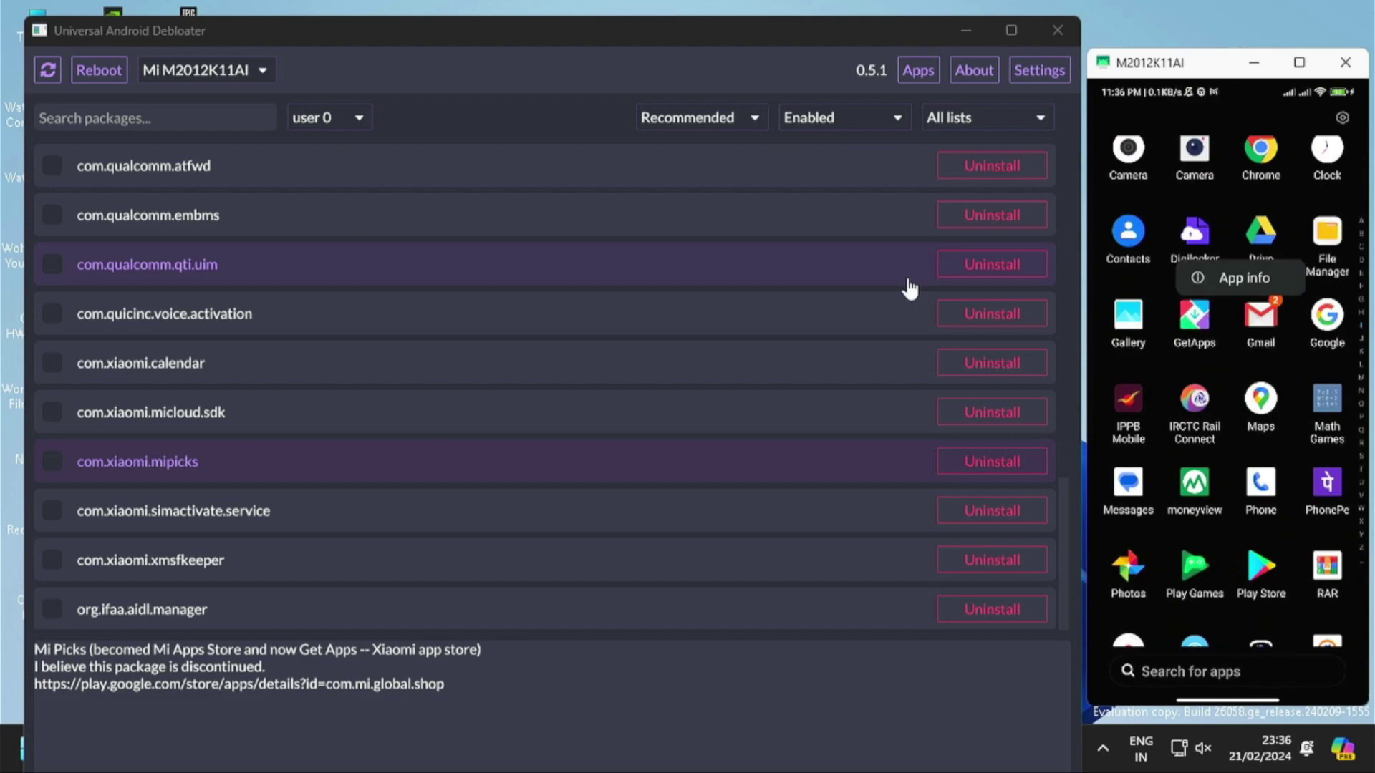
Step: Uninstall the com.xiaomi.mipicks package from the phone in Universal Android Debloater
left_click(958, 462)
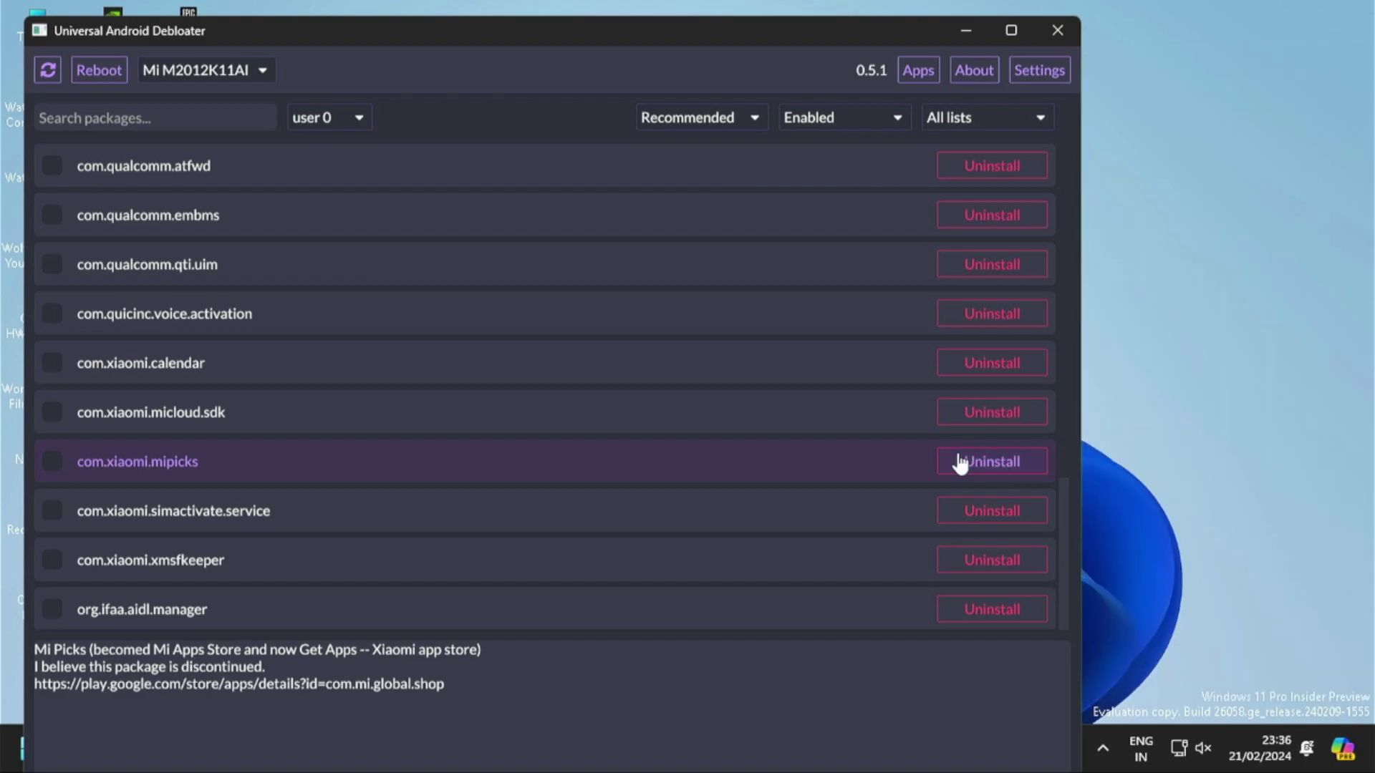
left_click(959, 464)
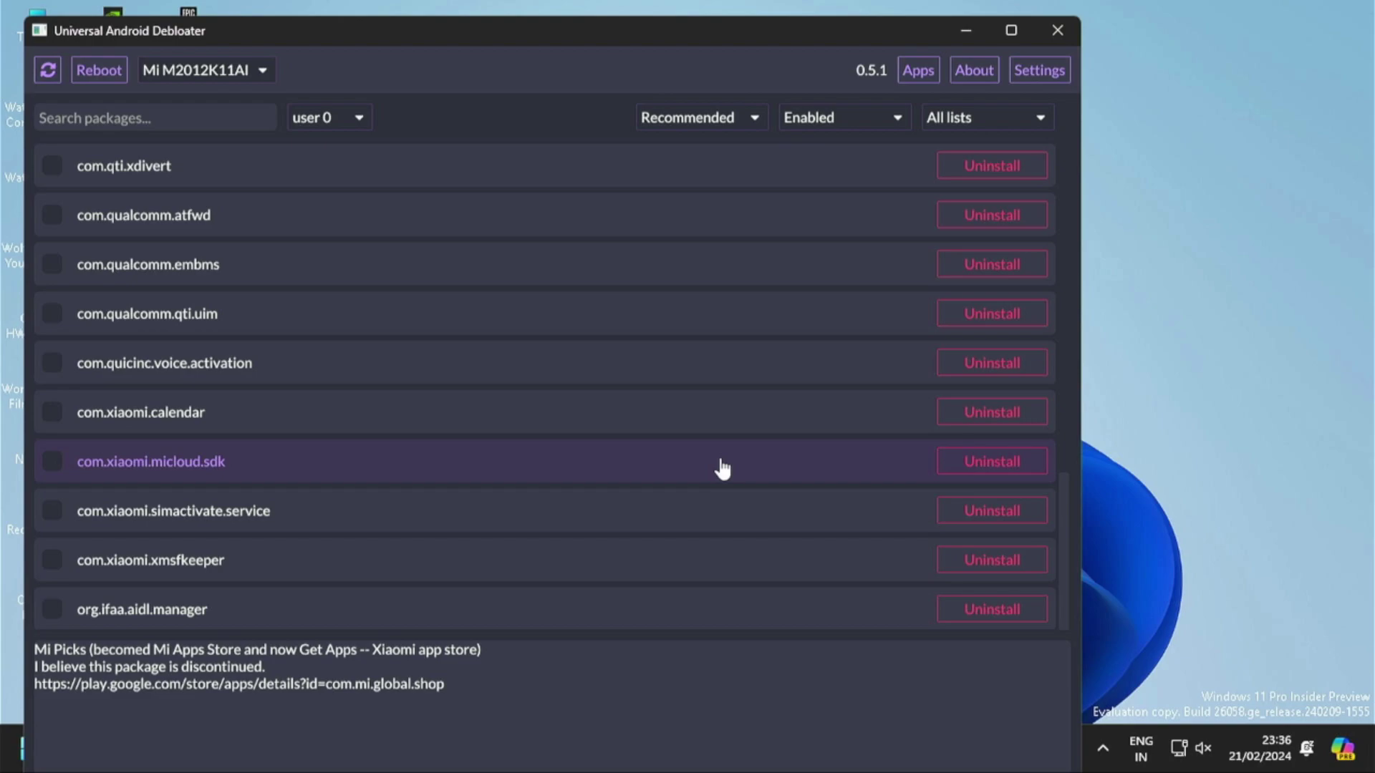
Step: Switch to the File Explorer window showing the scrcpy-win64-v2.3.1 (1) zip archive
key("super")
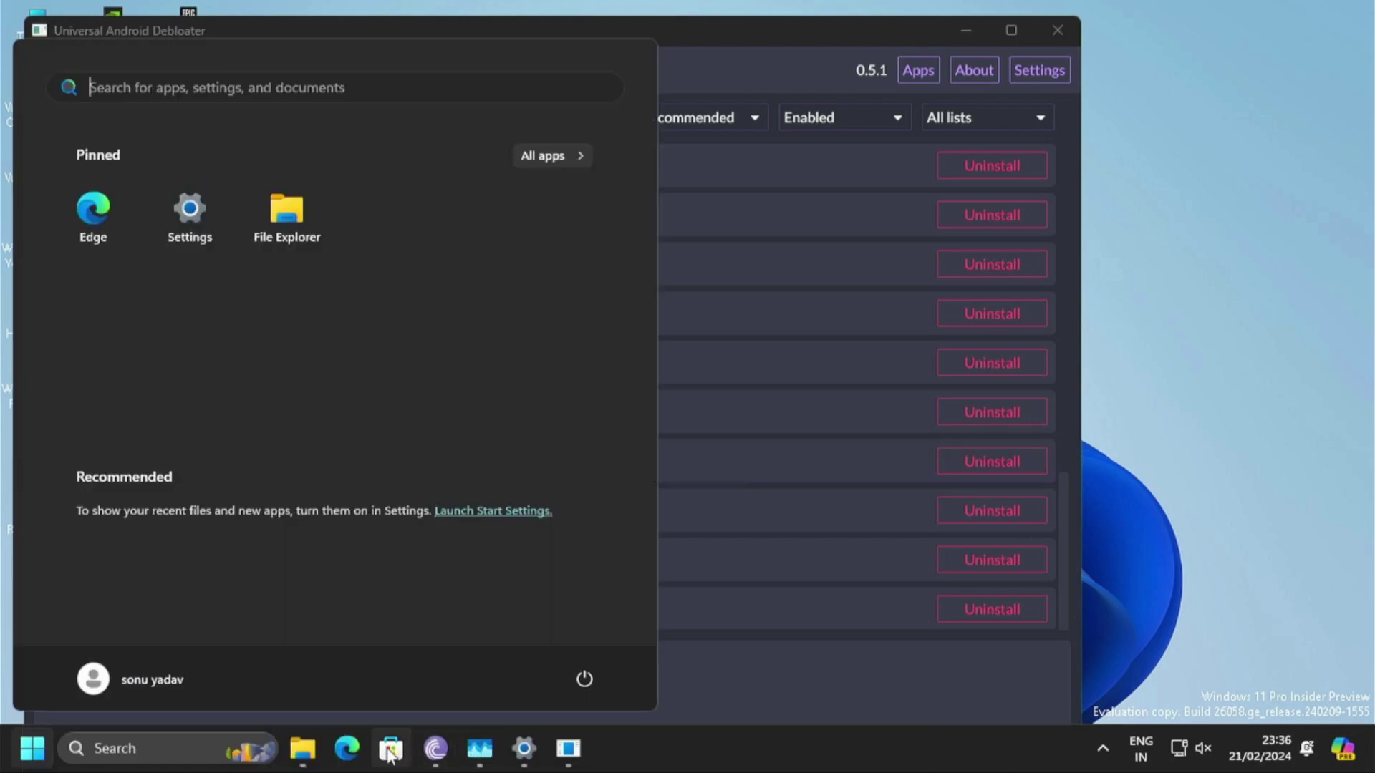
mouse_move(303, 748)
left_click(320, 687)
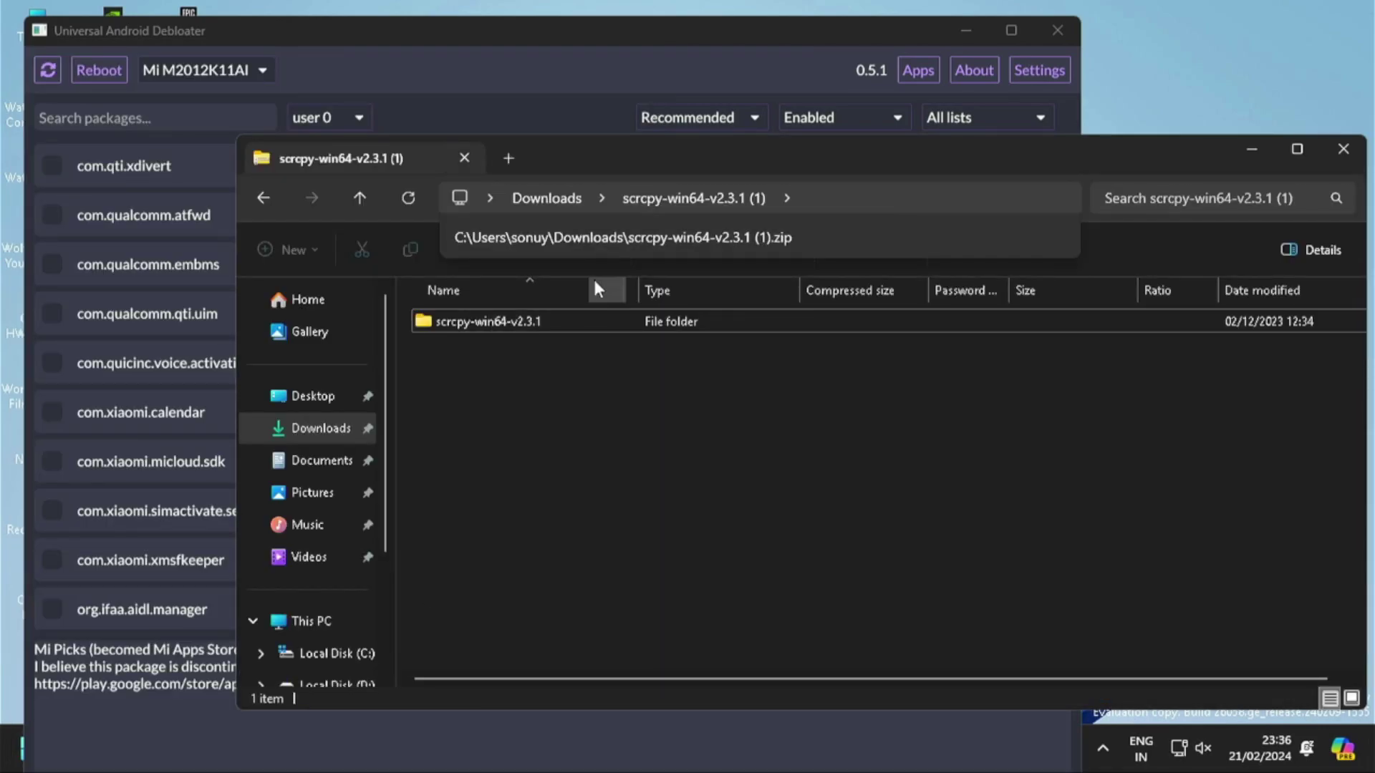
double_click(617, 319)
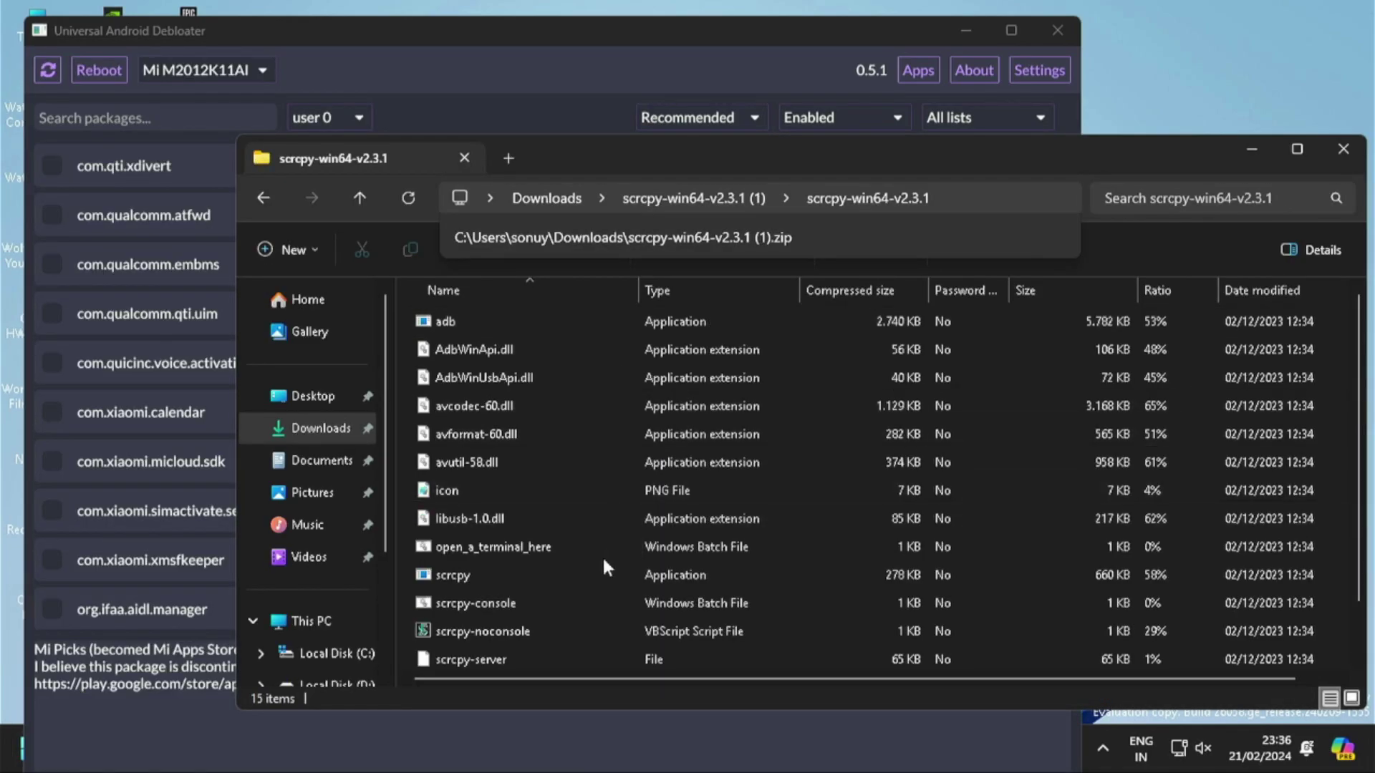
double_click(511, 570)
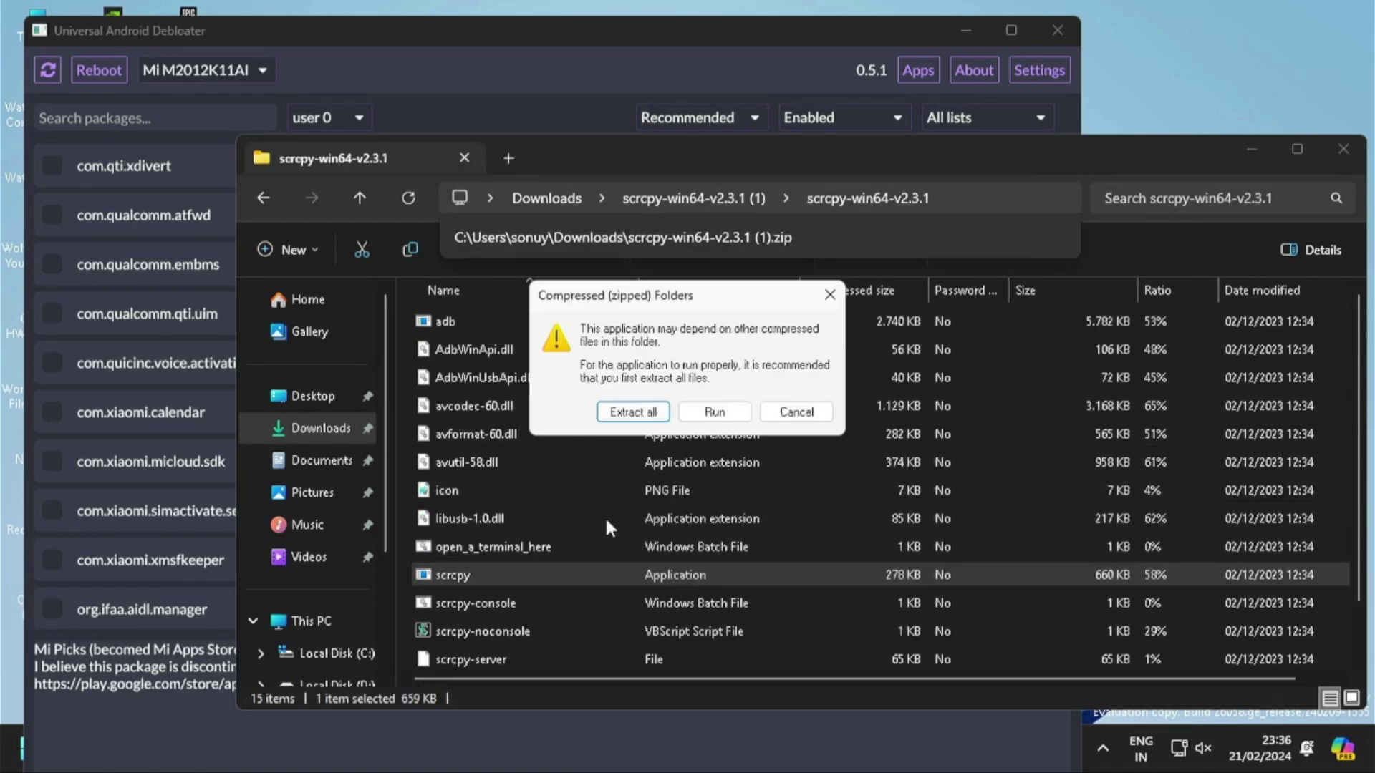
left_click(784, 413)
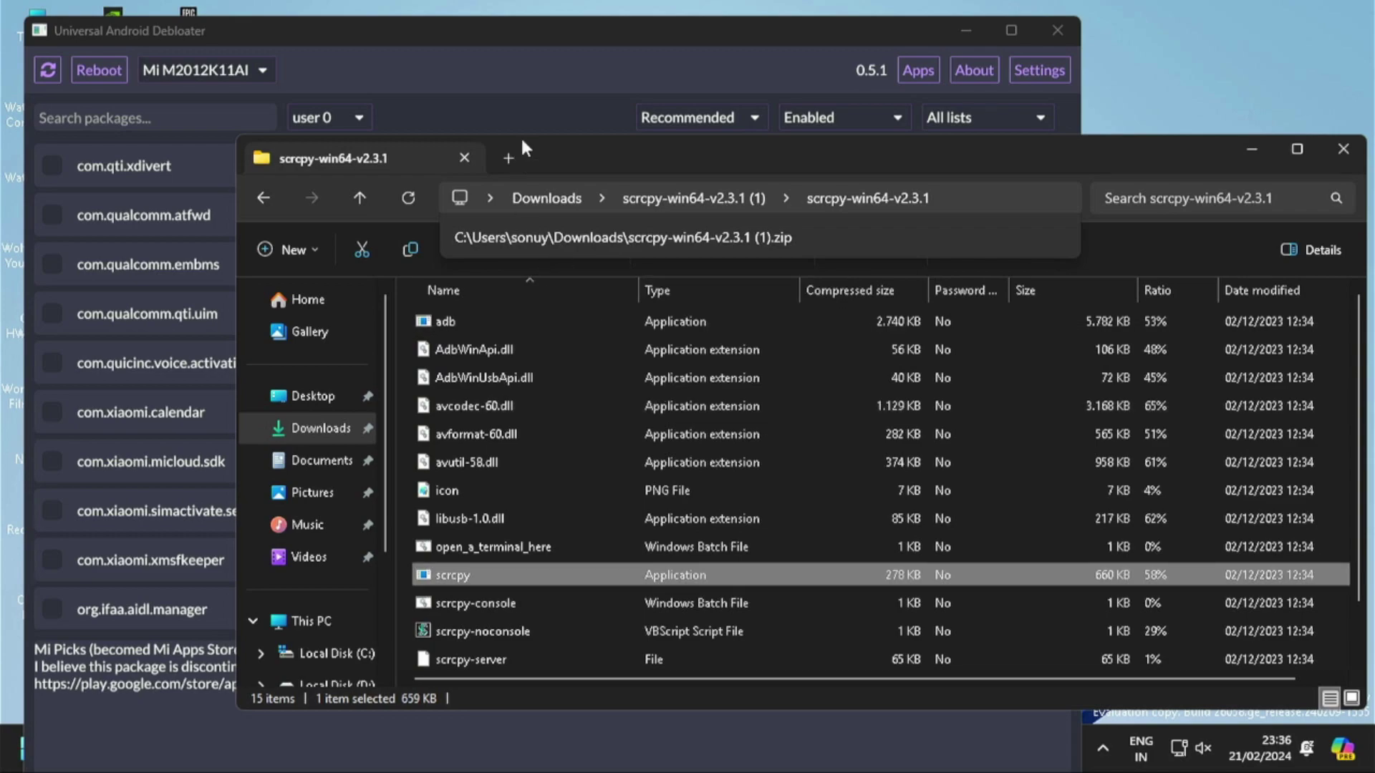
left_click(265, 199)
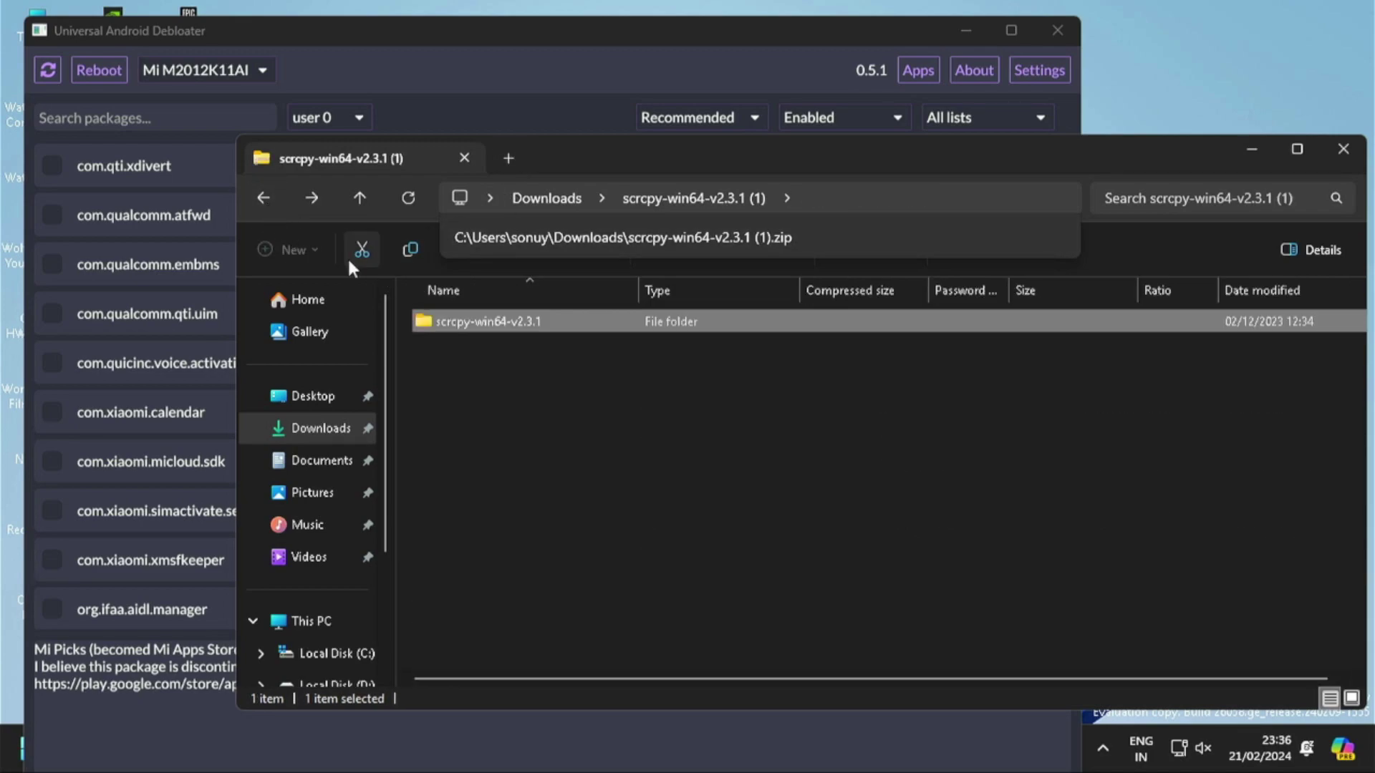